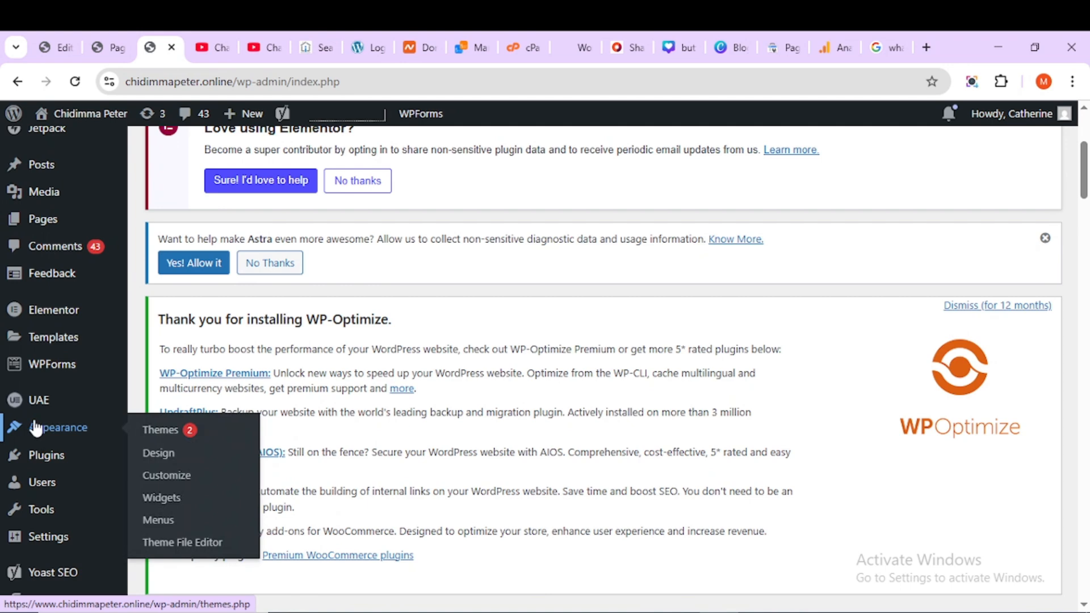
Step: Search the WordPress plugin directory for "ultimate" on the page for adding plugins
{"action": "scroll", "coordinate": [35, 429], "scroll_direction": "up", "scroll_amount": 2}
{"action": "left_click", "coordinate": [63, 586]}
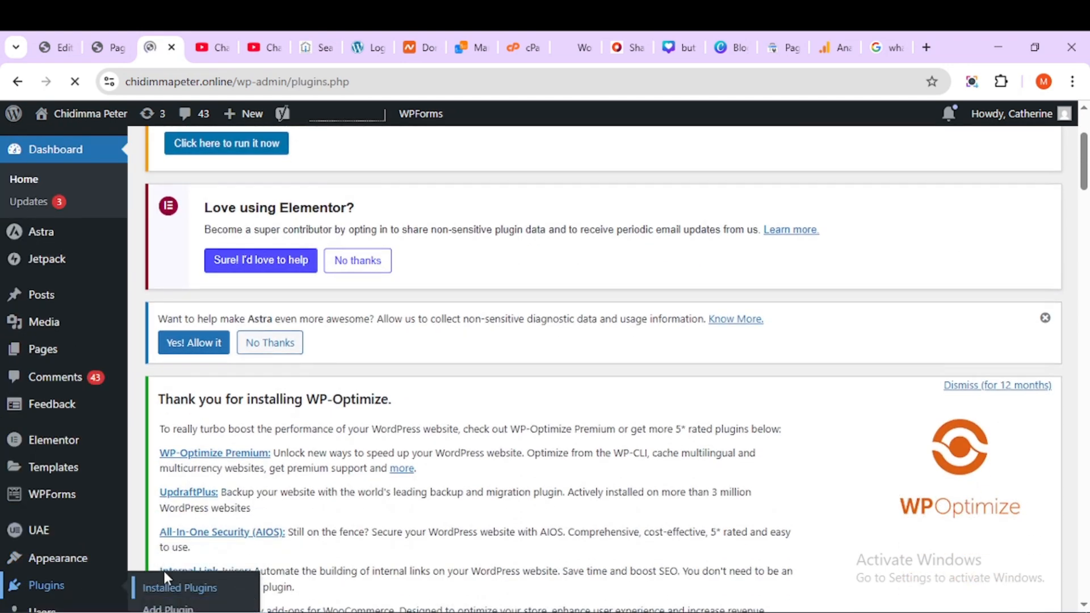
{"action": "left_click", "coordinate": [168, 605]}
{"action": "left_click", "coordinate": [943, 326]}
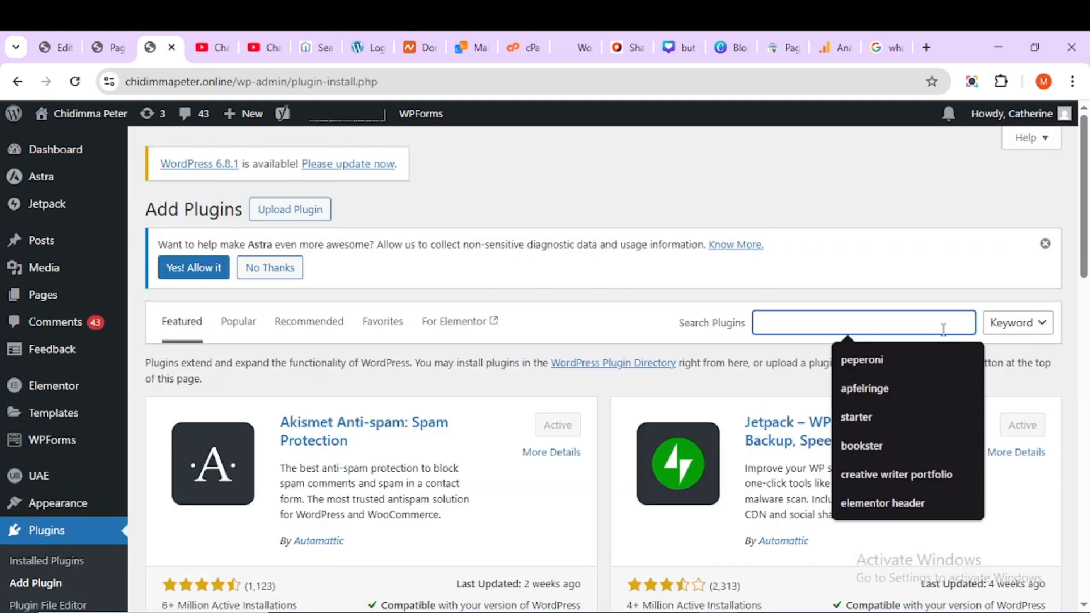
{"action": "type", "text": "ultim"}
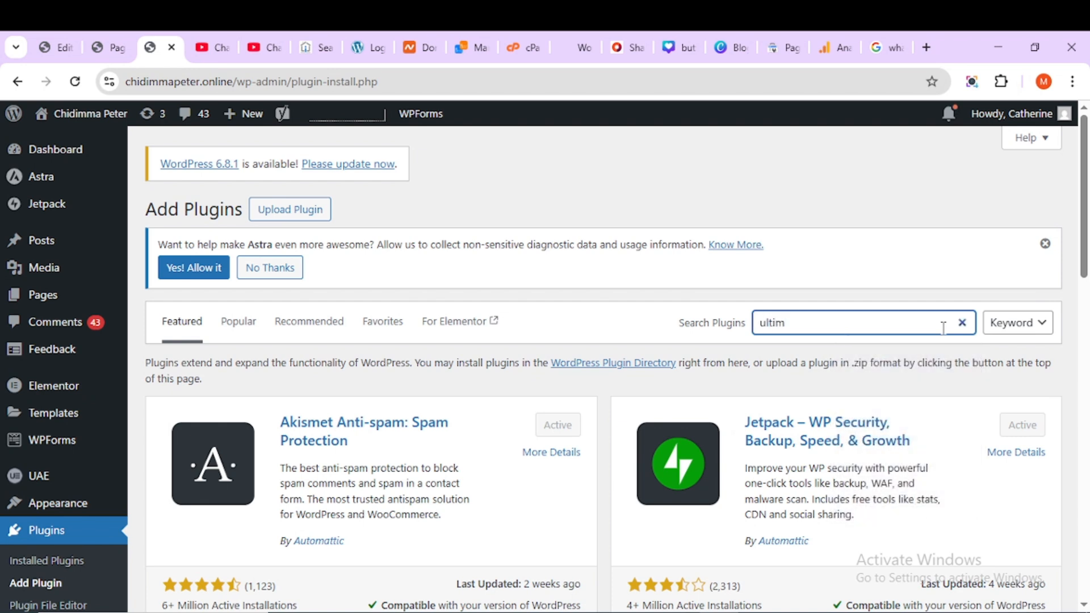
{"action": "type", "text": "ate"}
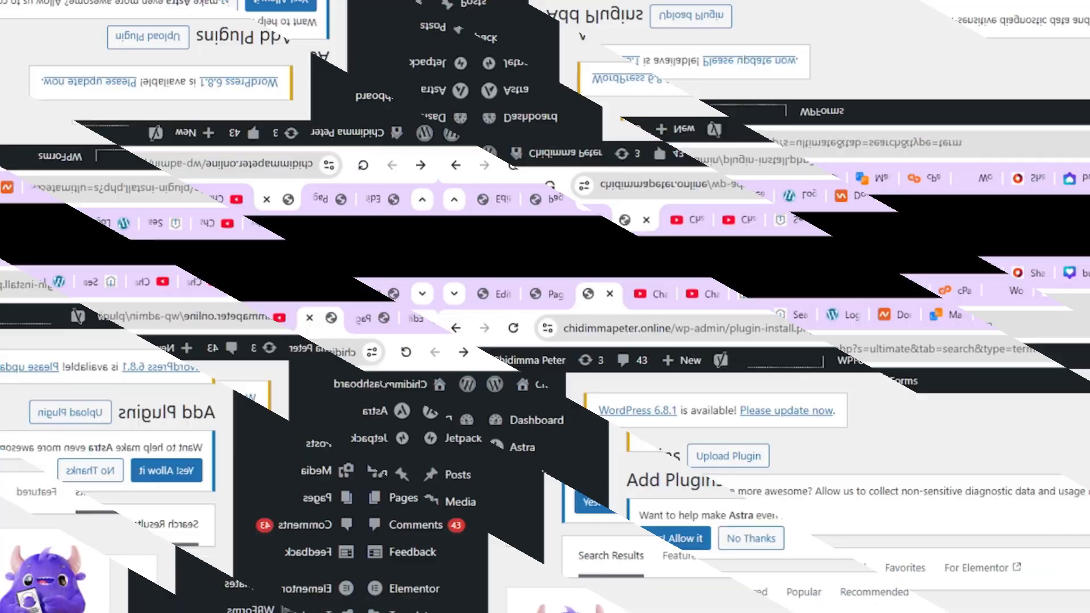
Step: Create a new navigation menu named "mobile menu" in the site's appearance settings
{"action": "mouse_move", "coordinate": [3, 440]}
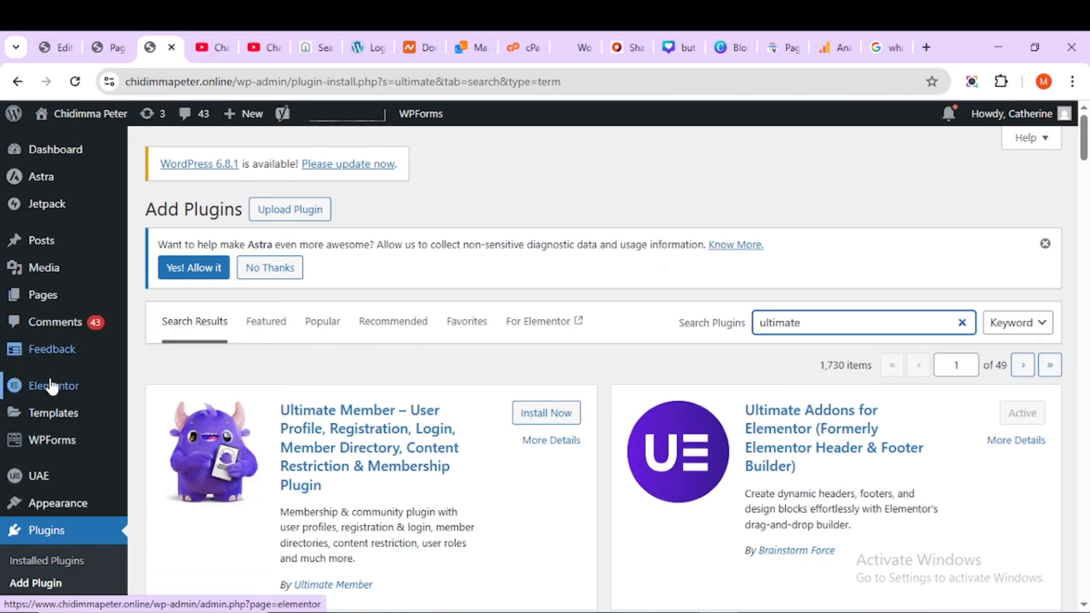
{"action": "mouse_move", "coordinate": [51, 387]}
{"action": "scroll", "coordinate": [51, 388], "scroll_direction": "down", "scroll_amount": 3}
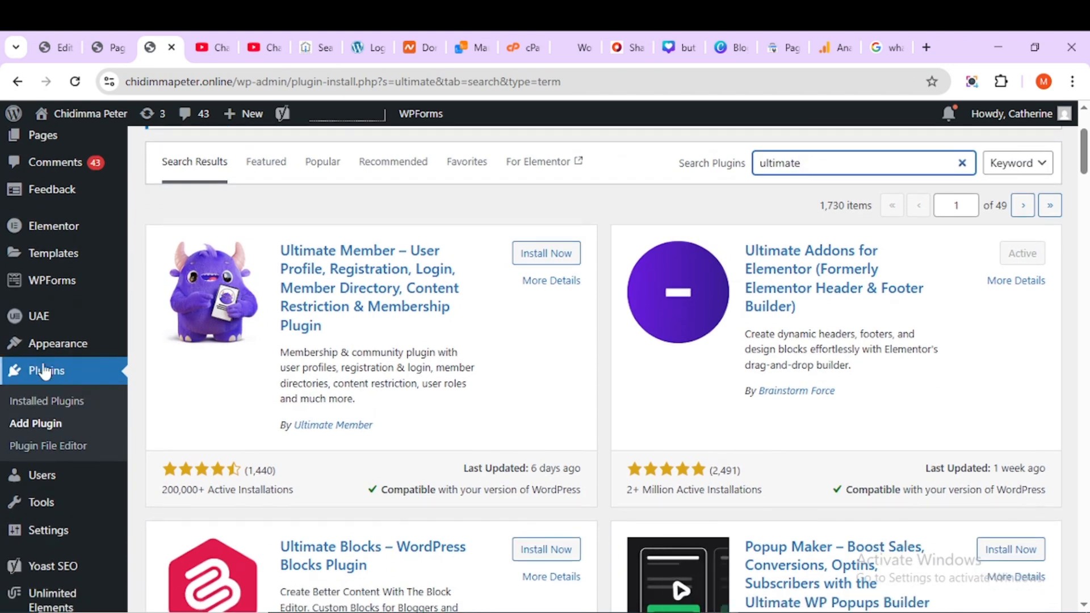
{"action": "mouse_move", "coordinate": [69, 353]}
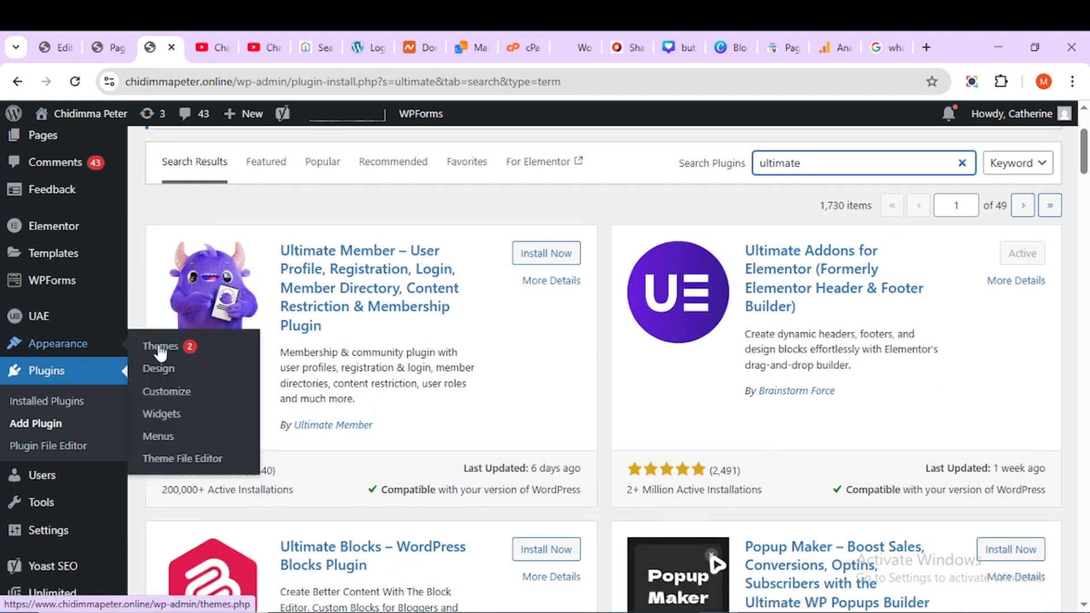
{"action": "left_click", "coordinate": [180, 439]}
{"action": "scroll", "coordinate": [329, 462], "scroll_direction": "down", "scroll_amount": 3}
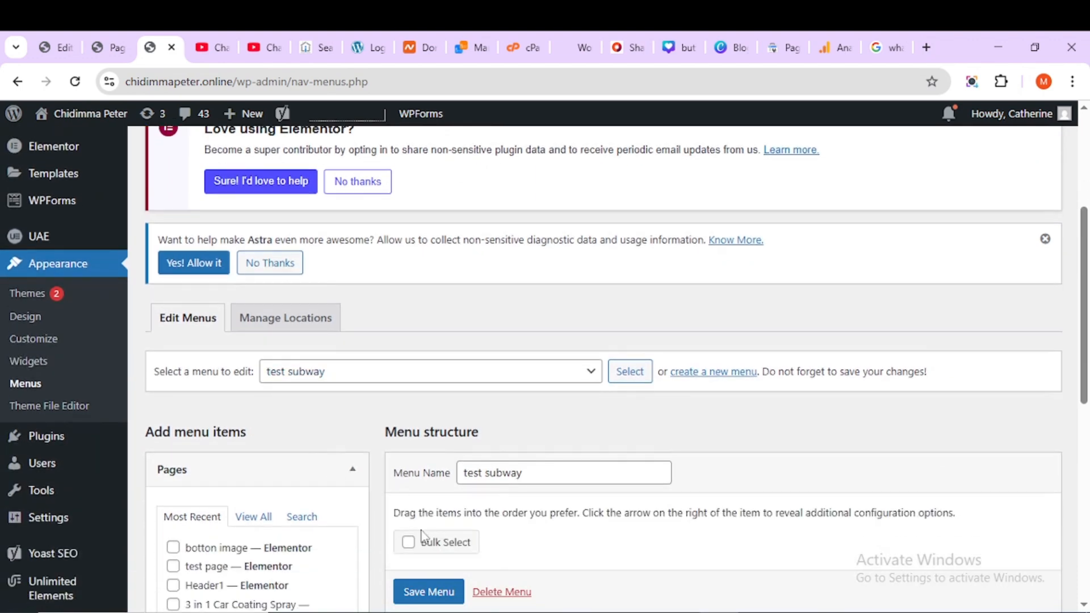
{"action": "left_click", "coordinate": [727, 373]}
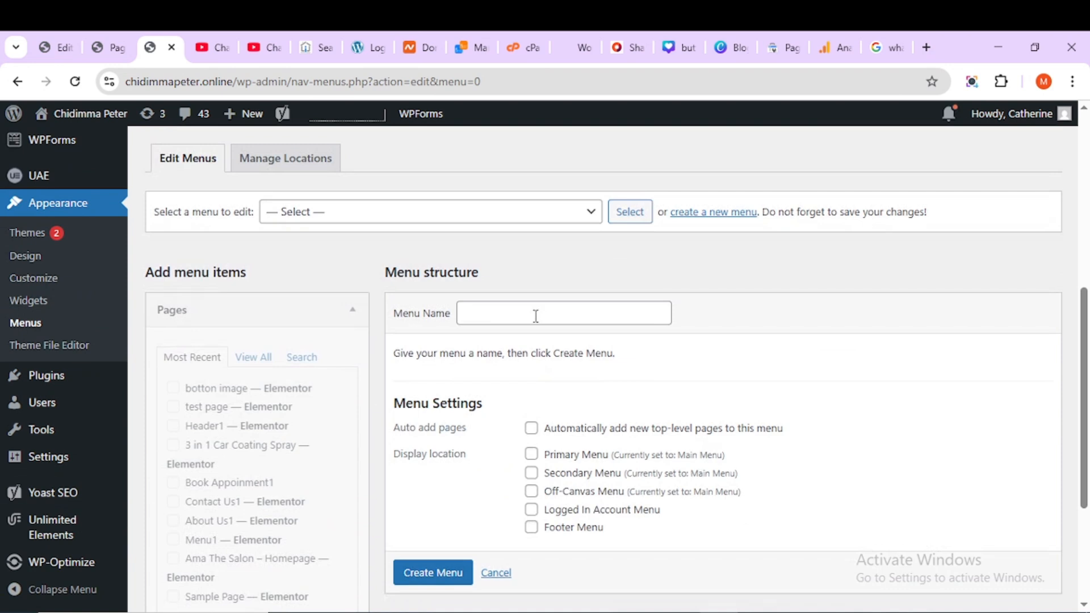
{"action": "left_click", "coordinate": [536, 316]}
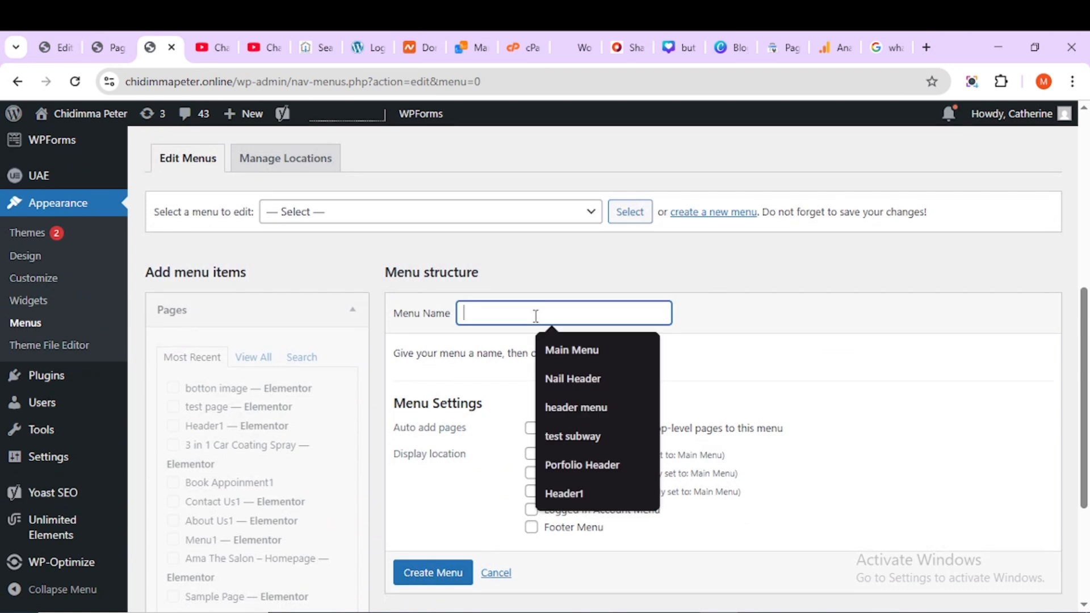
{"action": "type", "text": "mo"}
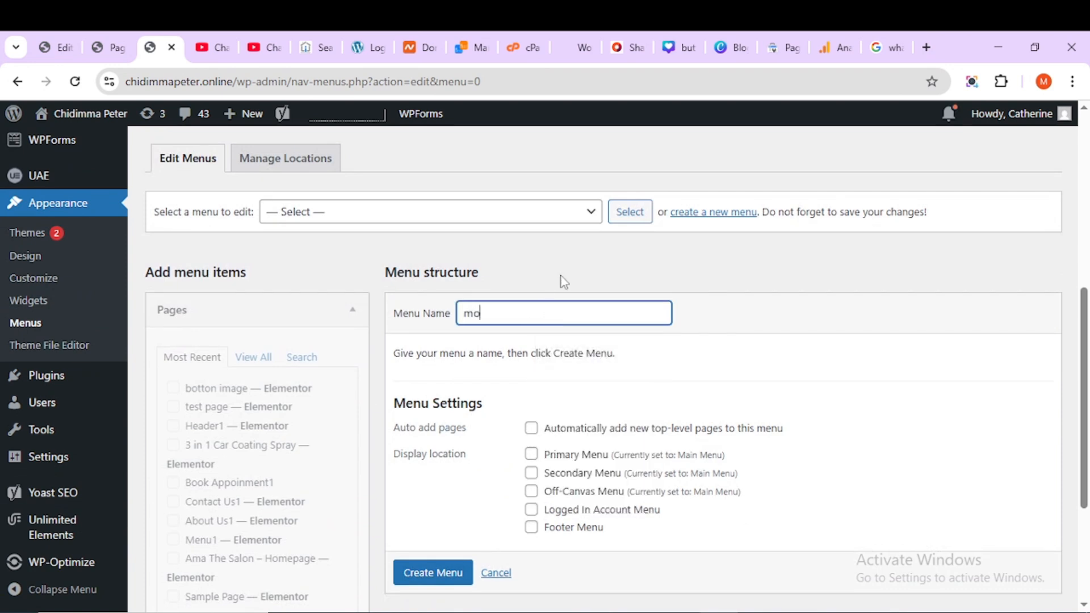
{"action": "type", "text": "bile menu"}
{"action": "left_click", "coordinate": [433, 574]}
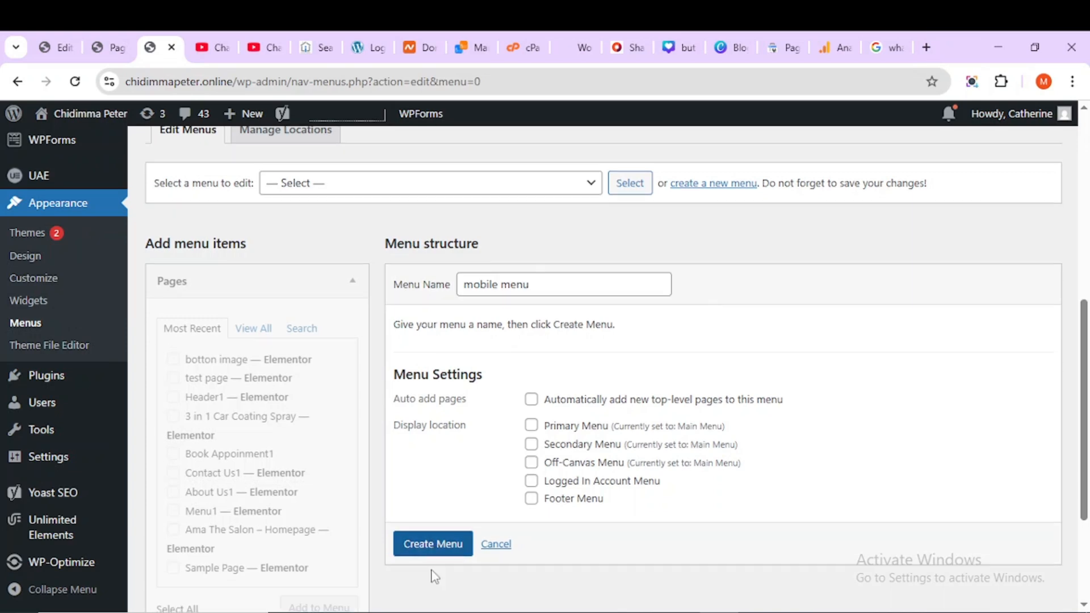
Step: Add the pages Ama The Salon – Homepage, Menu1, About Us1, Contact Us1 and Book Appoinment1 to the mobile menu
{"action": "scroll", "coordinate": [454, 542], "scroll_direction": "down", "scroll_amount": 5}
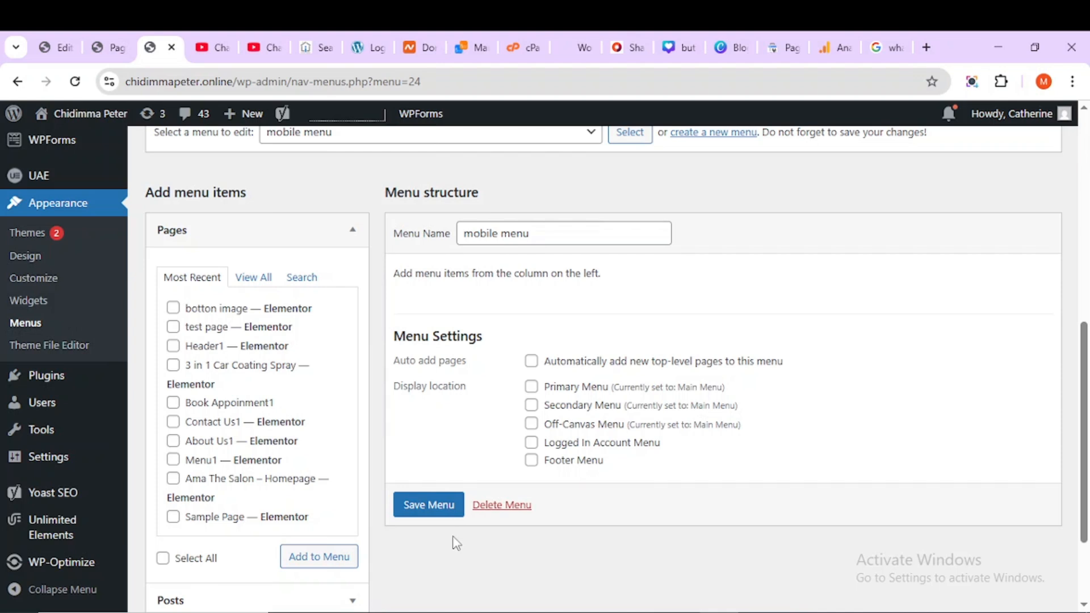
{"action": "left_click", "coordinate": [173, 479]}
{"action": "left_click", "coordinate": [173, 460]}
{"action": "left_click", "coordinate": [172, 441]}
{"action": "left_click", "coordinate": [173, 422]}
{"action": "left_click", "coordinate": [173, 404]}
{"action": "left_click", "coordinate": [313, 562]}
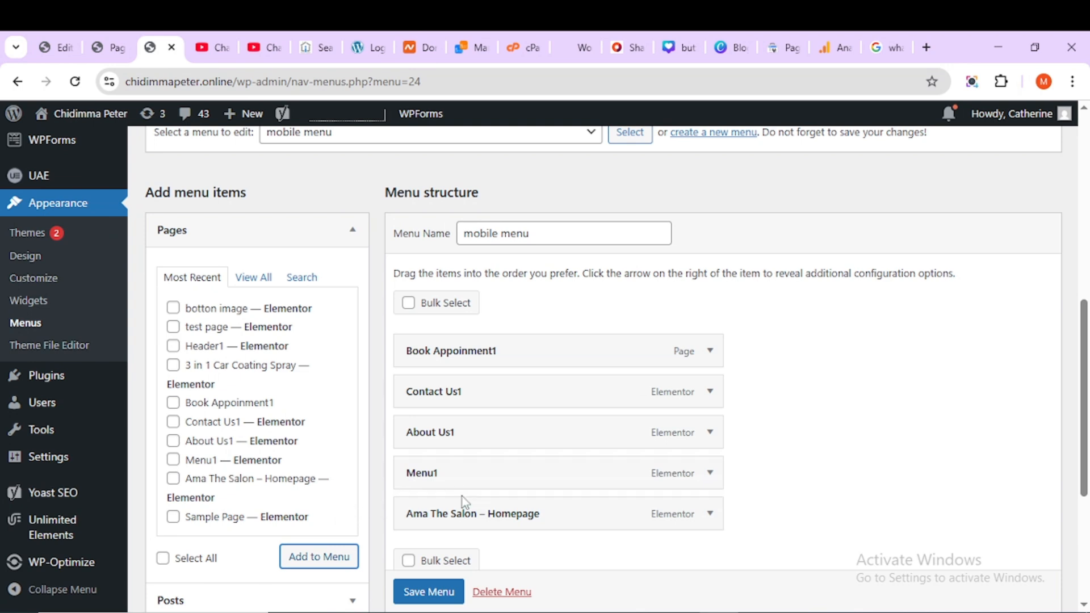
Step: Reorder the menu items to homepage, book appointment, menu, about us and contact us, and save the menu
{"action": "left_click_drag", "start_coordinate": [542, 515], "coordinate": [533, 358]}
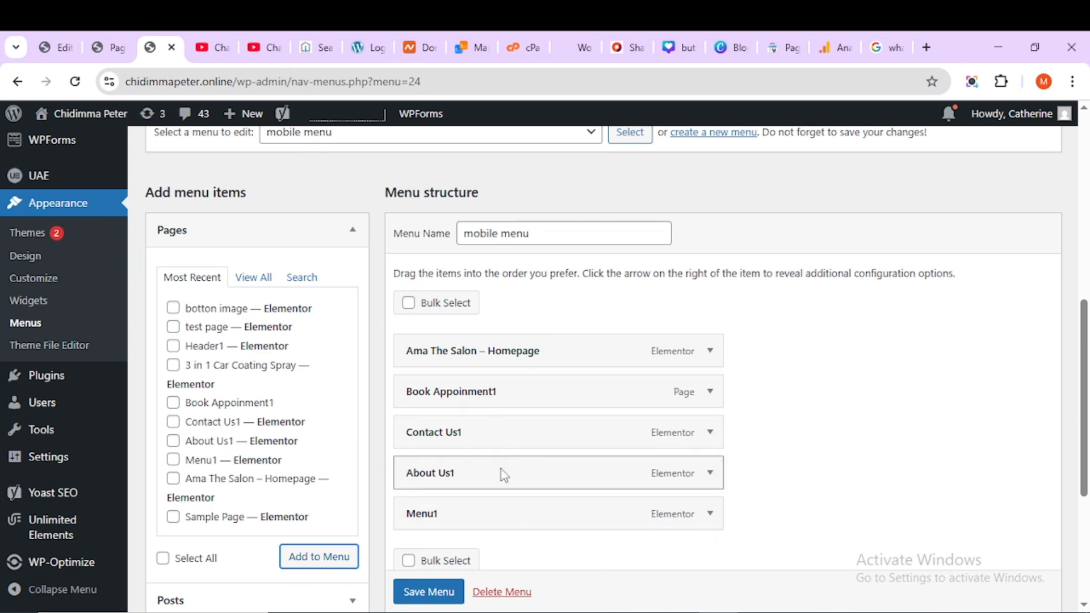
{"action": "left_click_drag", "start_coordinate": [504, 474], "coordinate": [504, 529]}
{"action": "left_click_drag", "start_coordinate": [506, 441], "coordinate": [496, 523]}
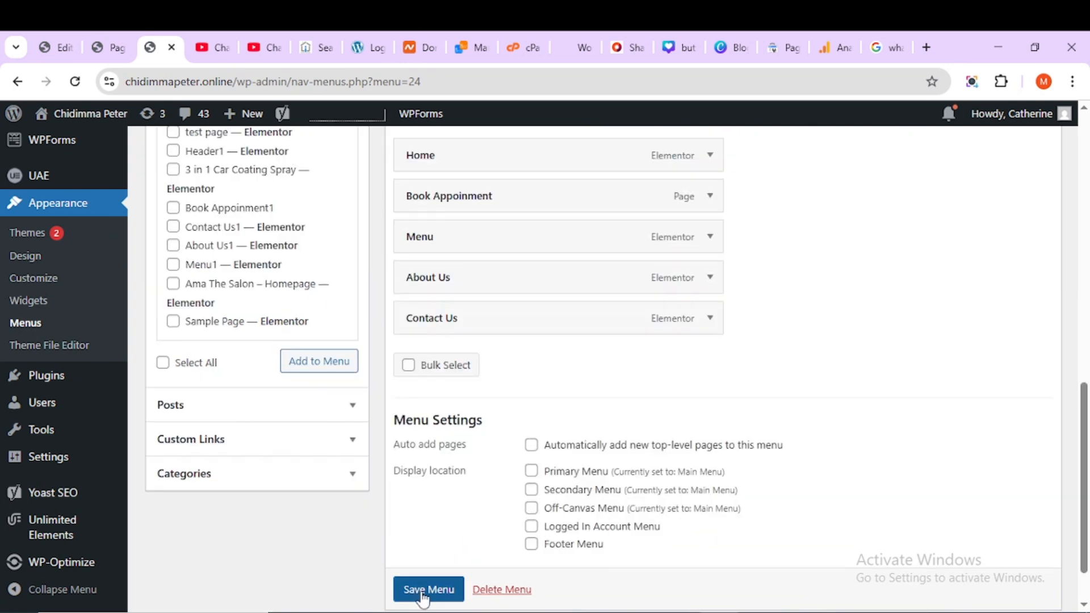
{"action": "scroll", "coordinate": [421, 593], "scroll_direction": "down", "scroll_amount": 1}
{"action": "left_click", "coordinate": [429, 544]}
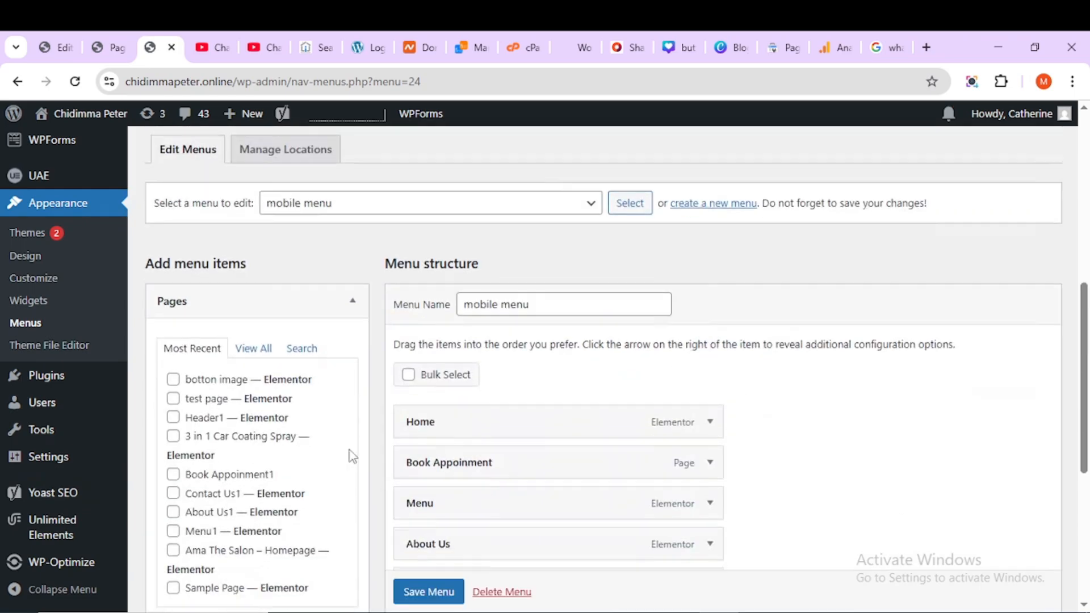
Step: Open the list of header and footer templates in the UAE plugin's Header & Footer Builder
{"action": "scroll", "coordinate": [350, 448], "scroll_direction": "down", "scroll_amount": 2}
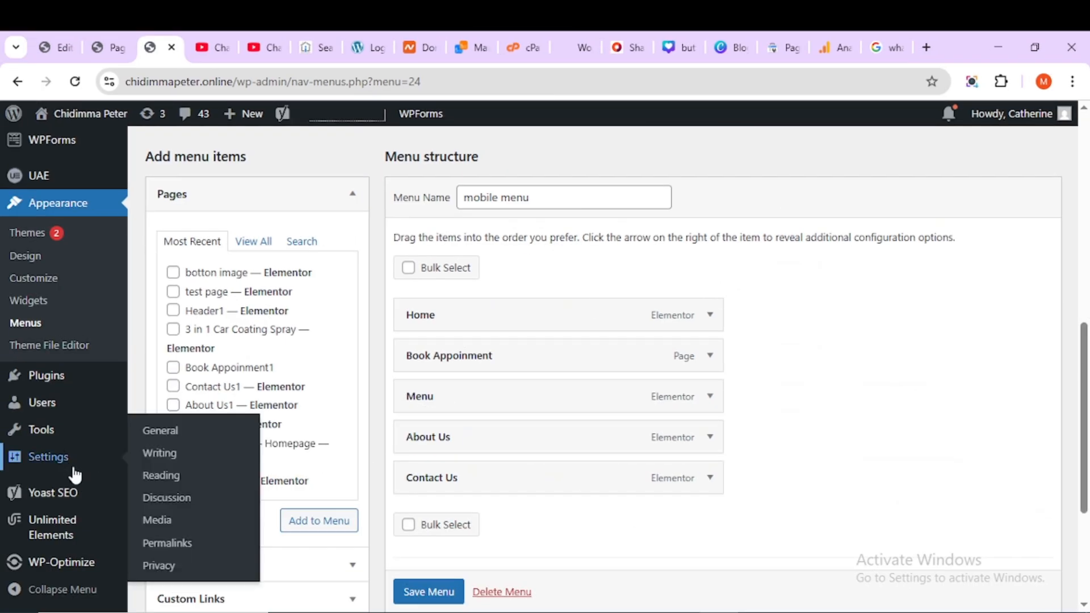
{"action": "scroll", "coordinate": [73, 477], "scroll_direction": "down", "scroll_amount": 4}
{"action": "mouse_move", "coordinate": [52, 415]}
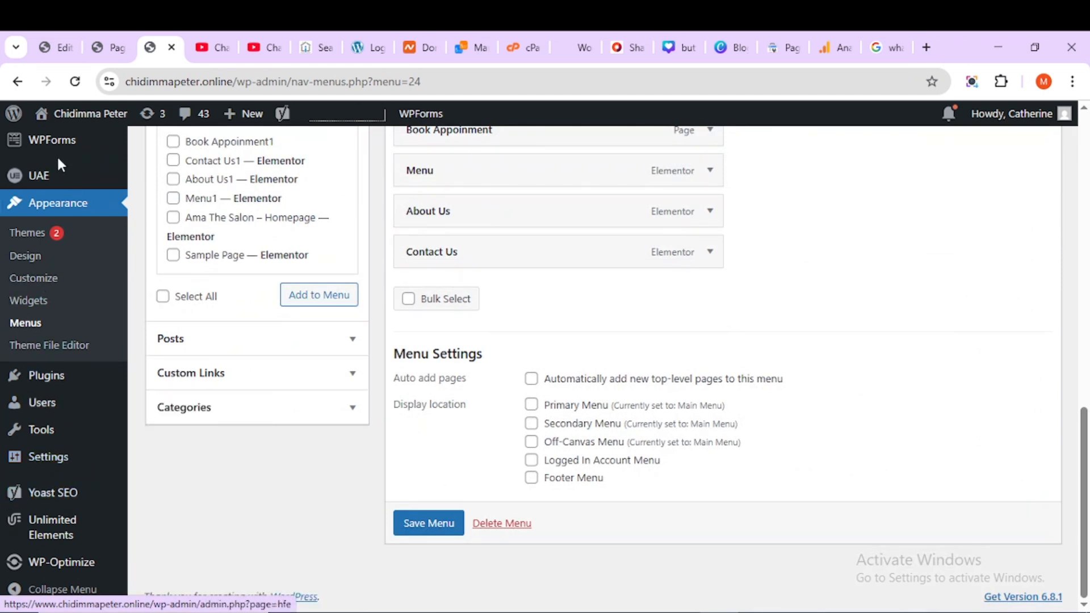
{"action": "mouse_move", "coordinate": [34, 177]}
{"action": "scroll", "coordinate": [42, 184], "scroll_direction": "up", "scroll_amount": 1}
{"action": "scroll", "coordinate": [42, 185], "scroll_direction": "up", "scroll_amount": 2}
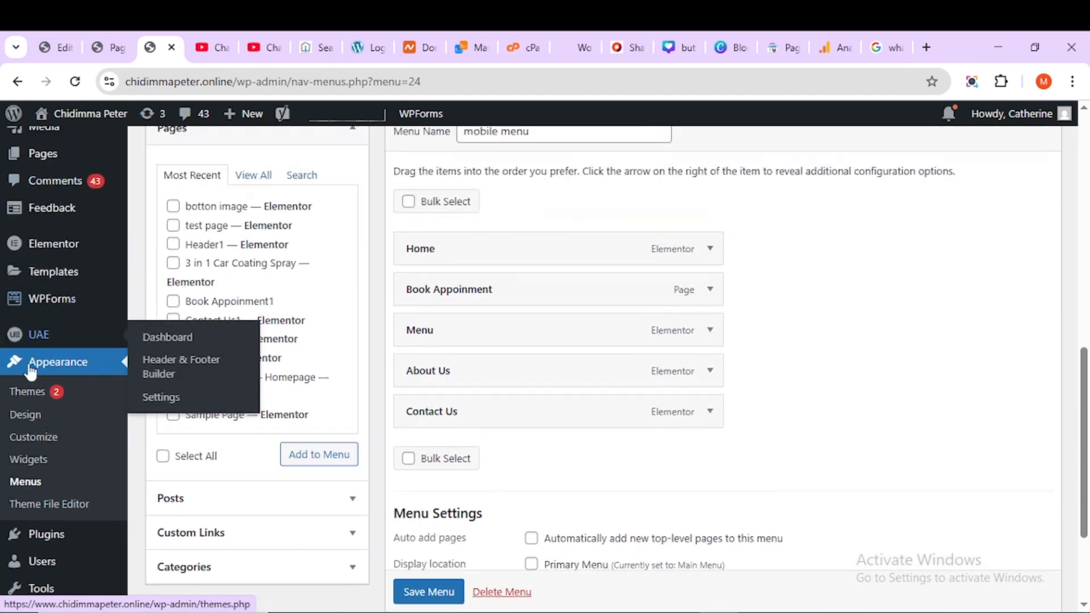
{"action": "left_click", "coordinate": [30, 339]}
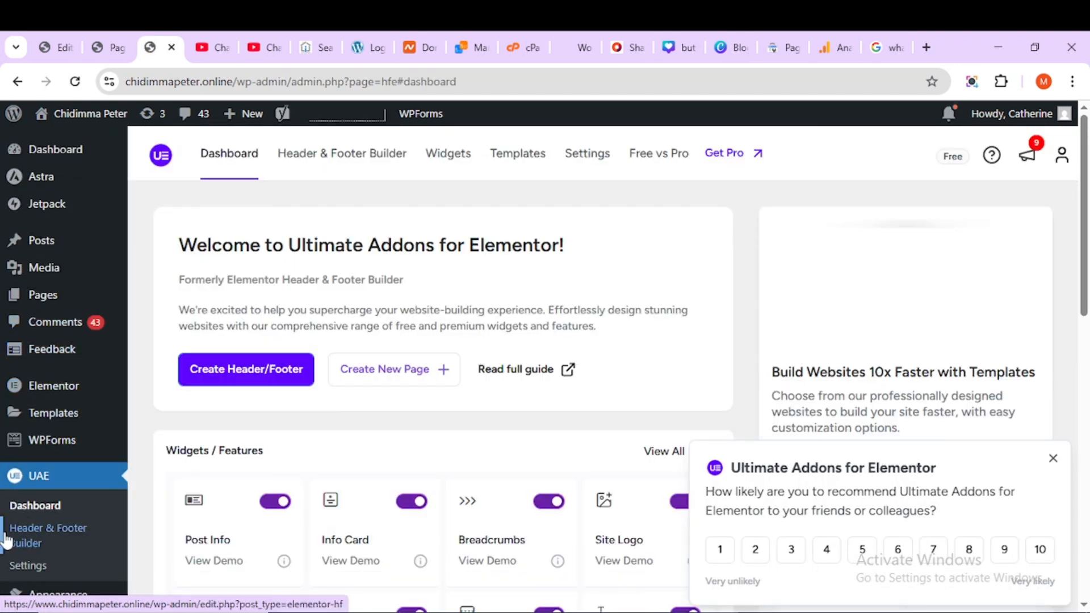
{"action": "left_click", "coordinate": [28, 543]}
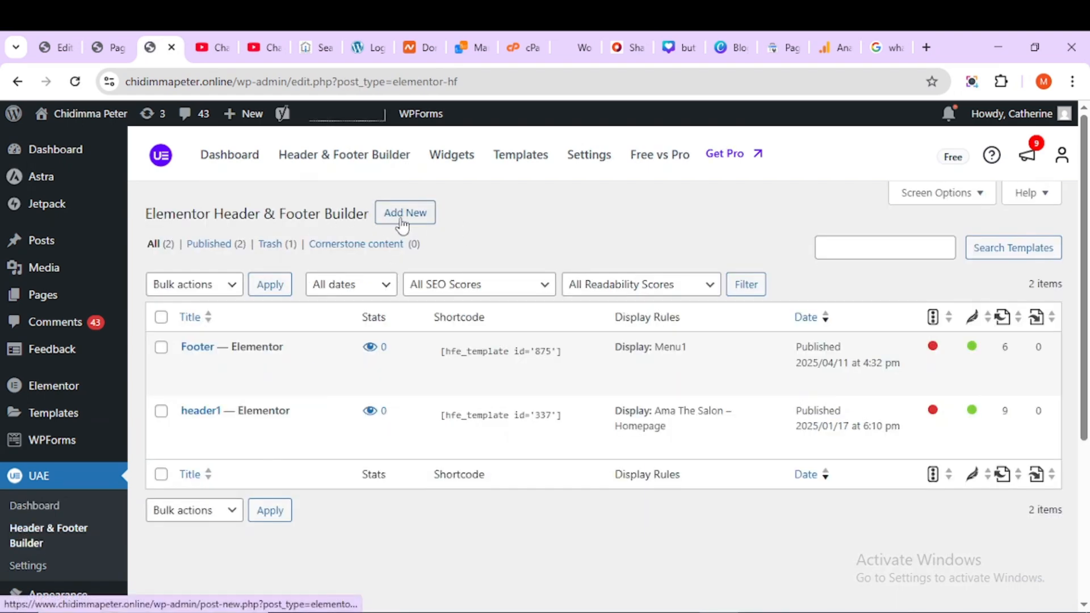
Step: Add a new template titled "mobile header" and set its template type to Header
{"action": "left_click", "coordinate": [404, 213]}
{"action": "type", "text": "mobil"}
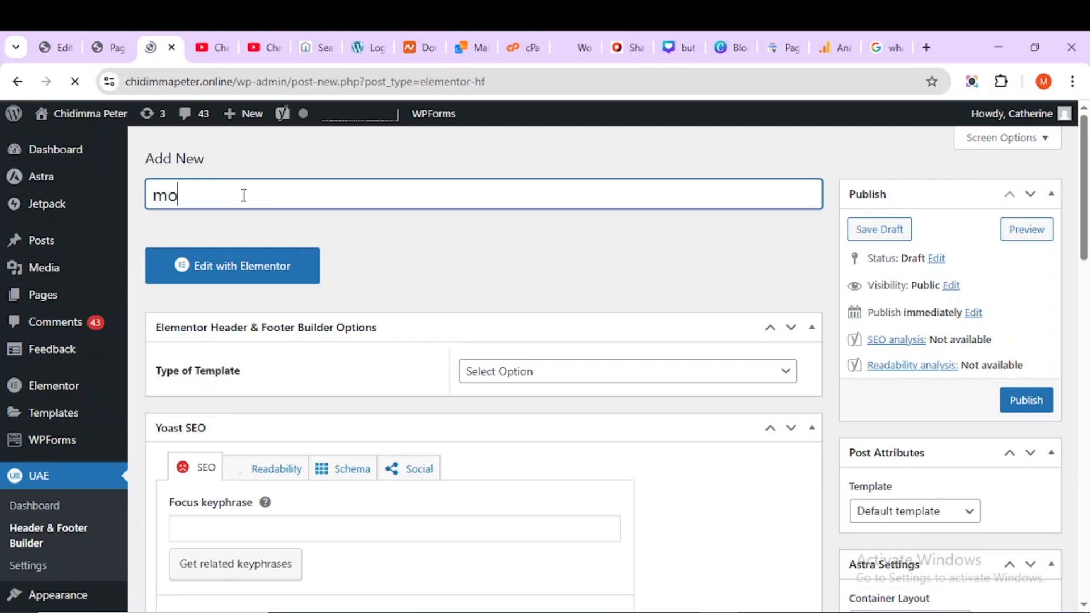
{"action": "mouse_move", "coordinate": [250, 129]}
{"action": "type", "text": "e header"}
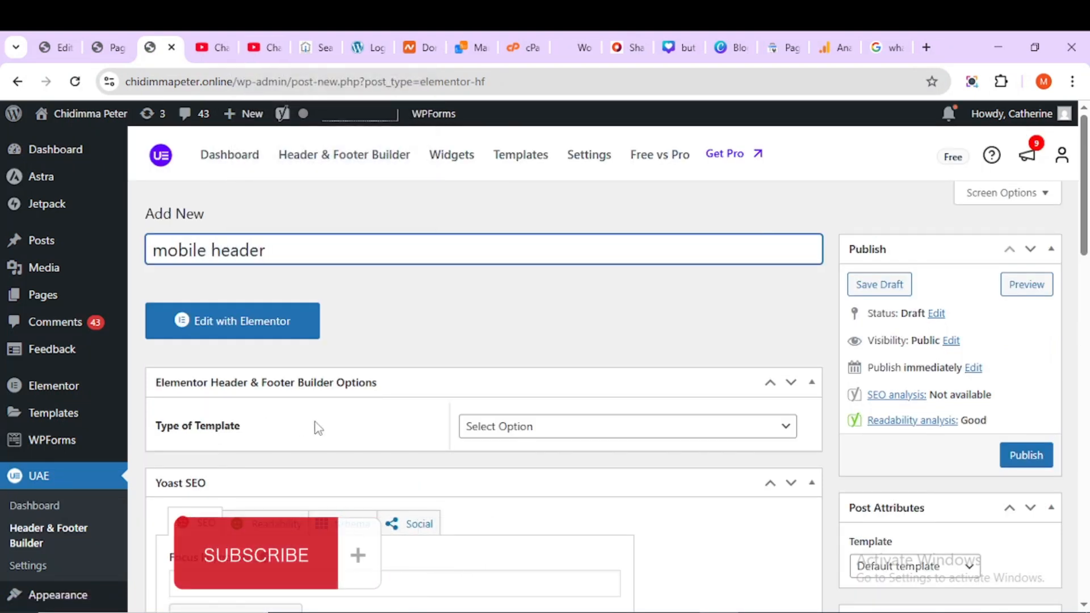
{"action": "left_click", "coordinate": [668, 434]}
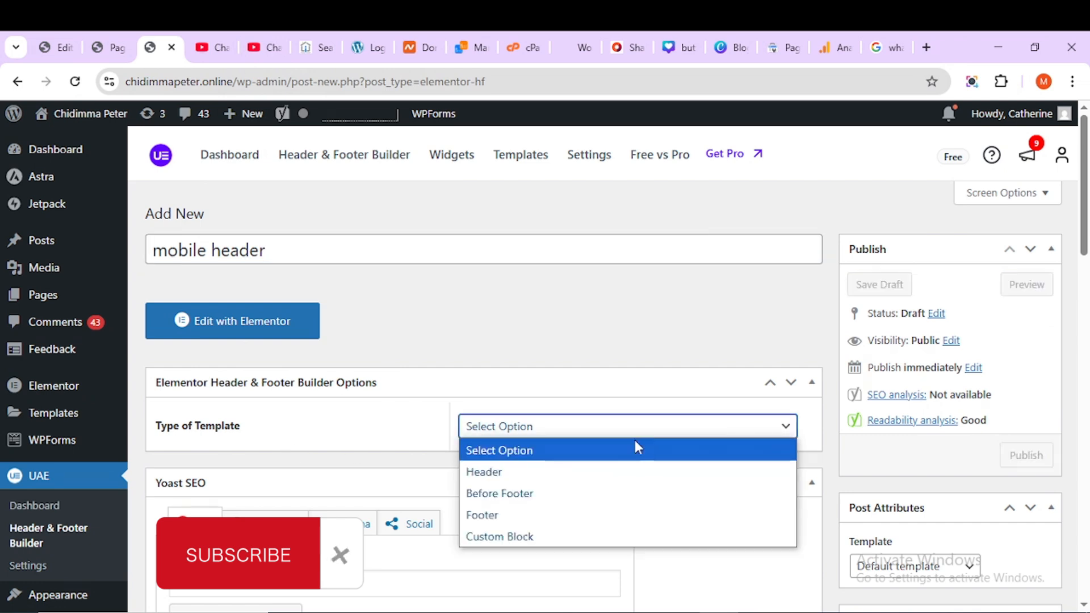
{"action": "left_click", "coordinate": [557, 477]}
Step: Set the header to display on Specific Pages / Posts / Taxonomies and choose the Contact Us1 page as the target
{"action": "scroll", "coordinate": [559, 469], "scroll_direction": "down", "scroll_amount": 3}
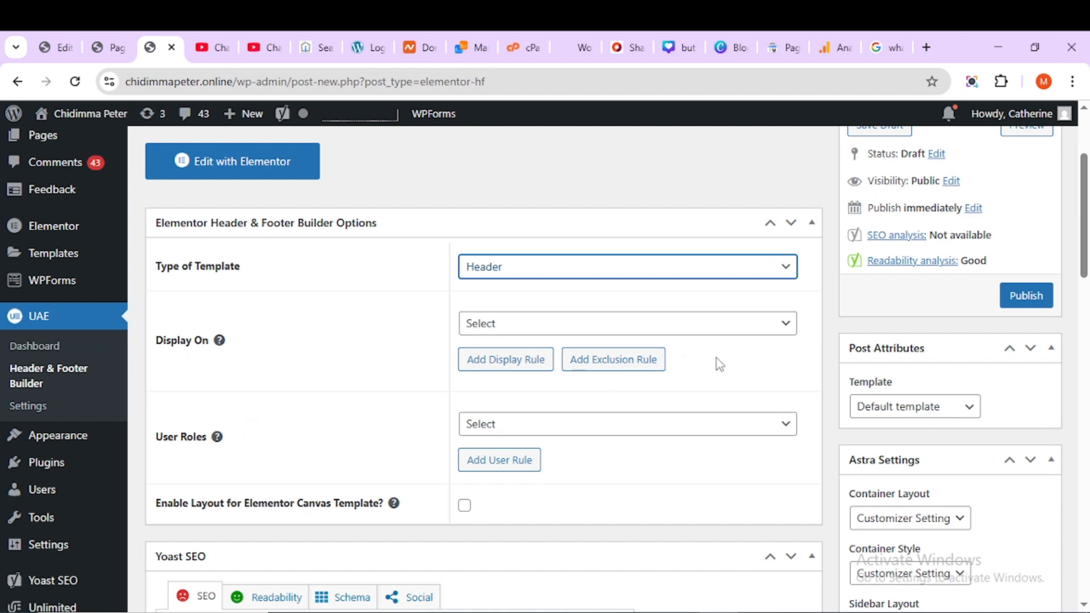
{"action": "left_click", "coordinate": [775, 331]}
{"action": "scroll", "coordinate": [628, 136], "scroll_direction": "down", "scroll_amount": 1}
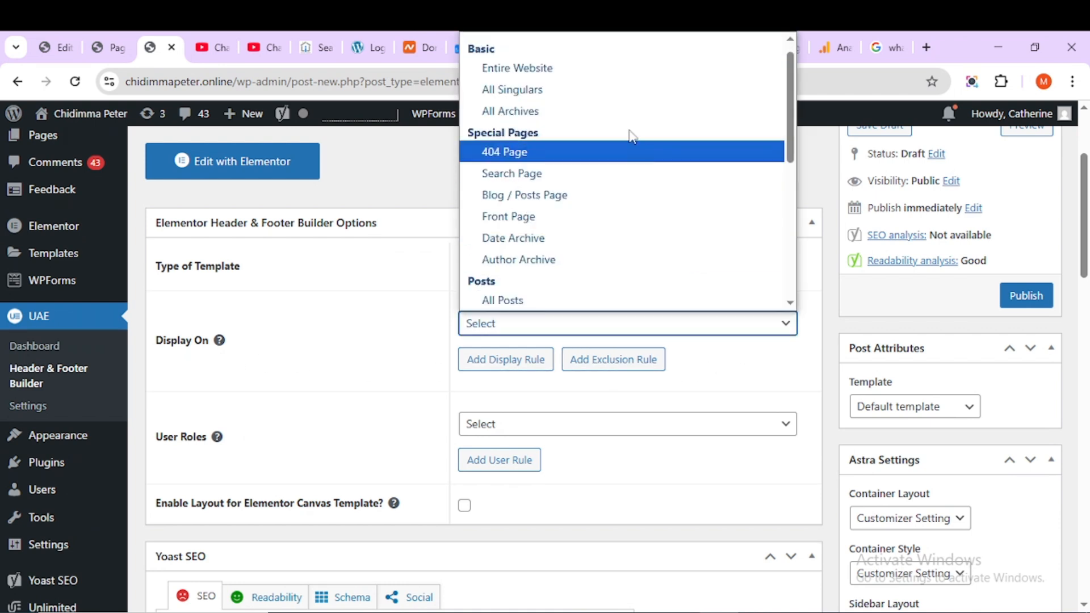
{"action": "scroll", "coordinate": [614, 181], "scroll_direction": "down", "scroll_amount": 5}
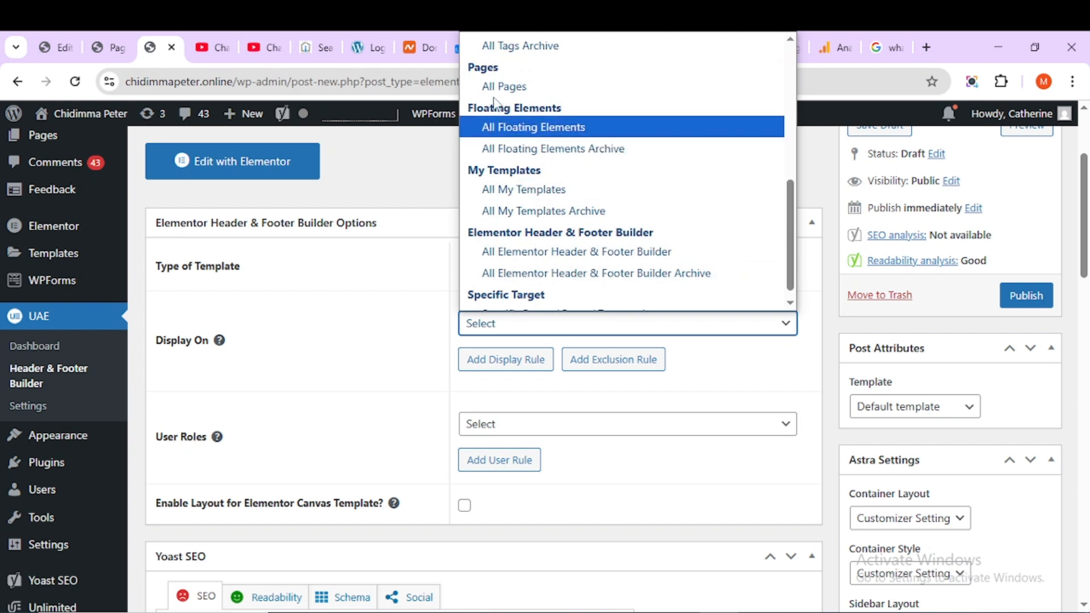
{"action": "scroll", "coordinate": [497, 98], "scroll_direction": "up", "scroll_amount": 3}
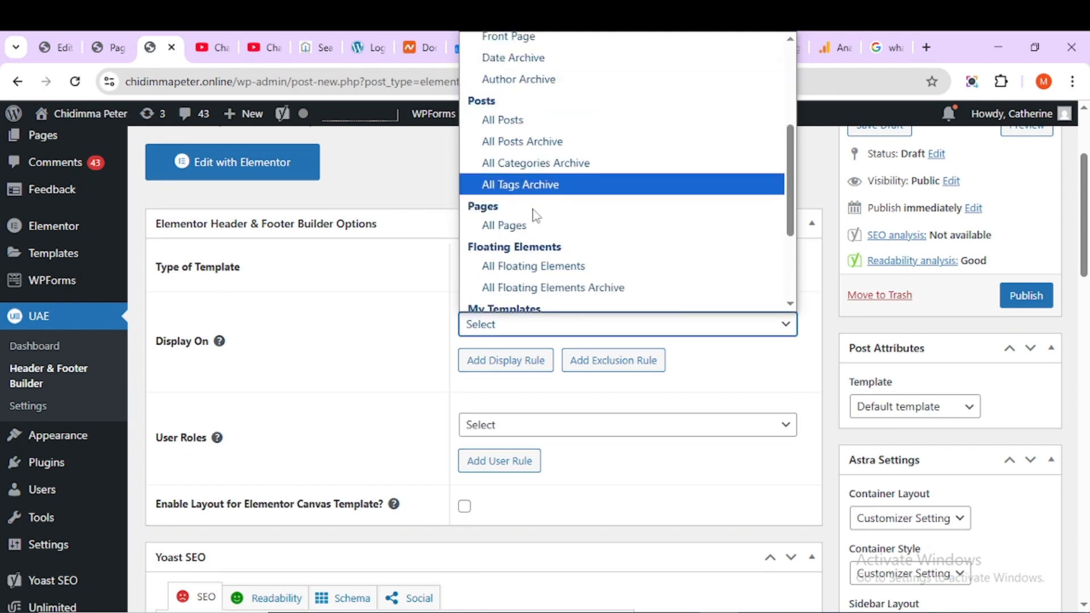
{"action": "scroll", "coordinate": [549, 234], "scroll_direction": "down", "scroll_amount": 3}
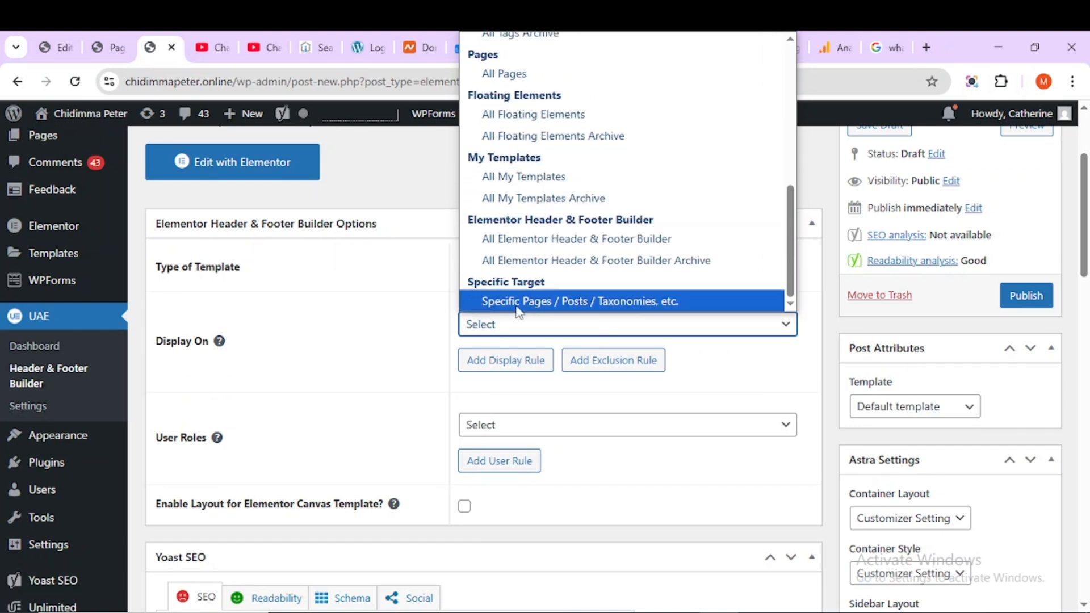
{"action": "left_click", "coordinate": [577, 306]}
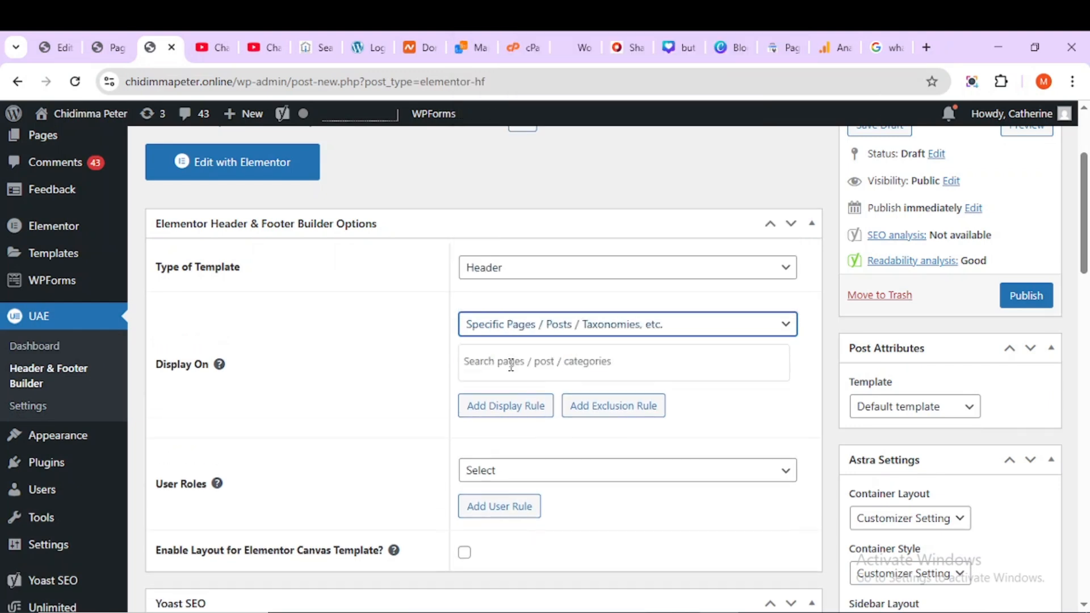
{"action": "left_click", "coordinate": [511, 365]}
{"action": "type", "text": "c"}
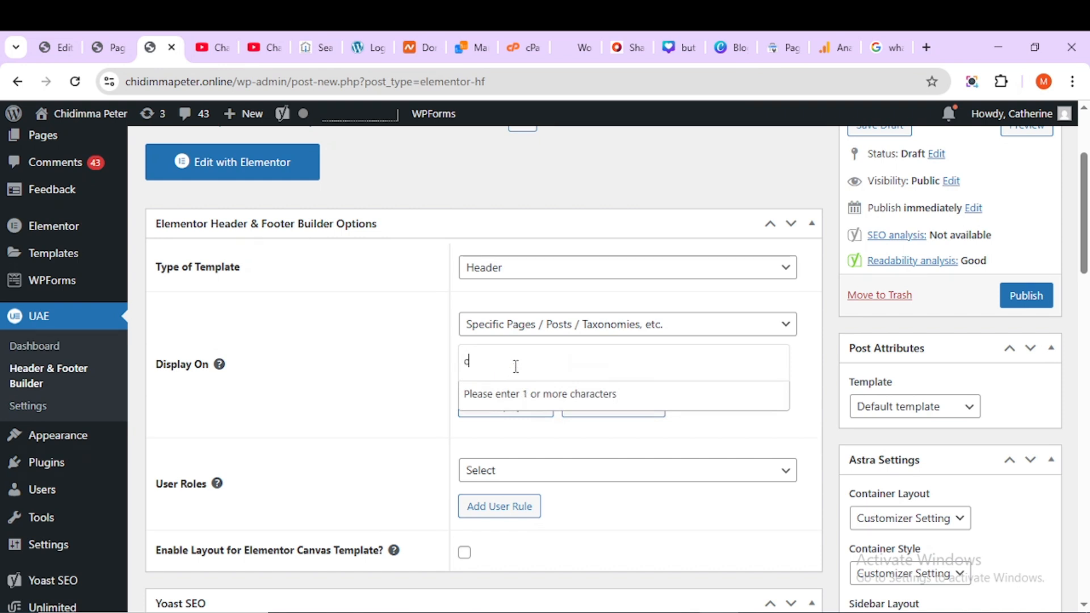
{"action": "type", "text": "ontac"}
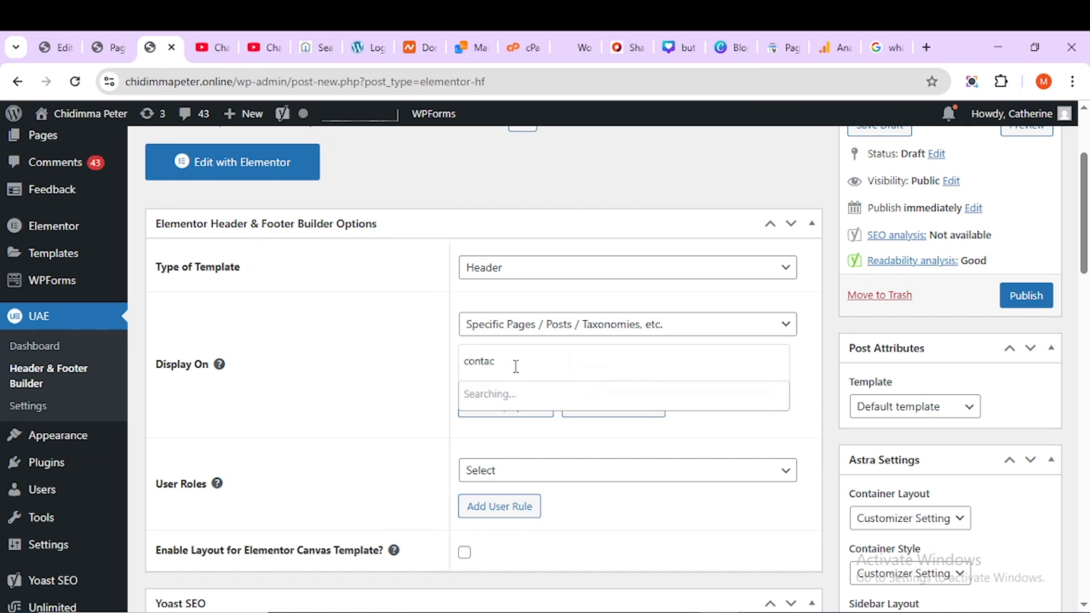
{"action": "type", "text": "t us"}
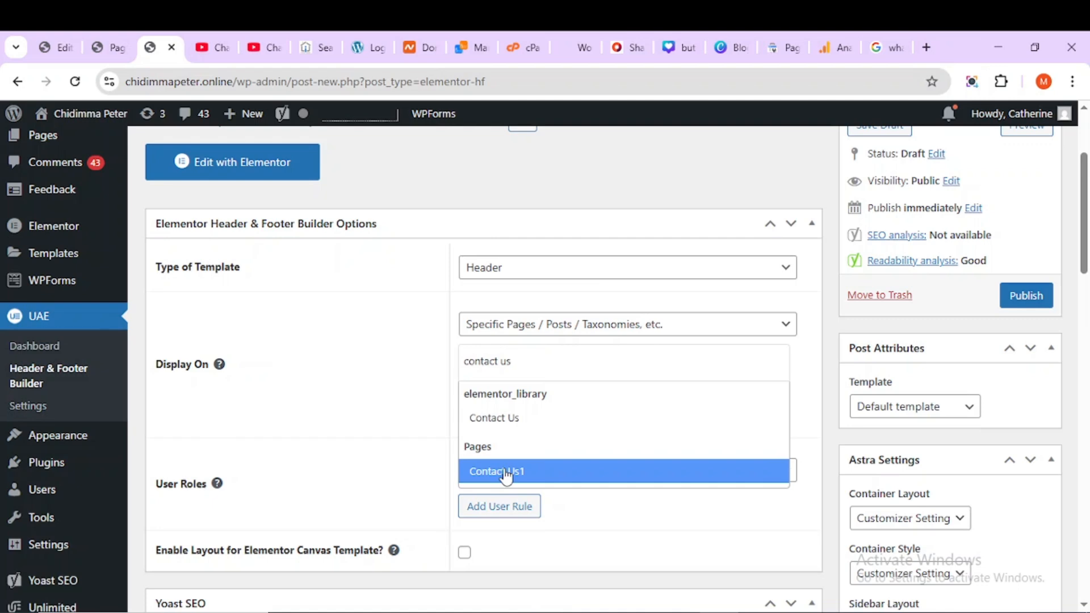
{"action": "left_click", "coordinate": [505, 476]}
{"action": "scroll", "coordinate": [479, 448], "scroll_direction": "down", "scroll_amount": 1}
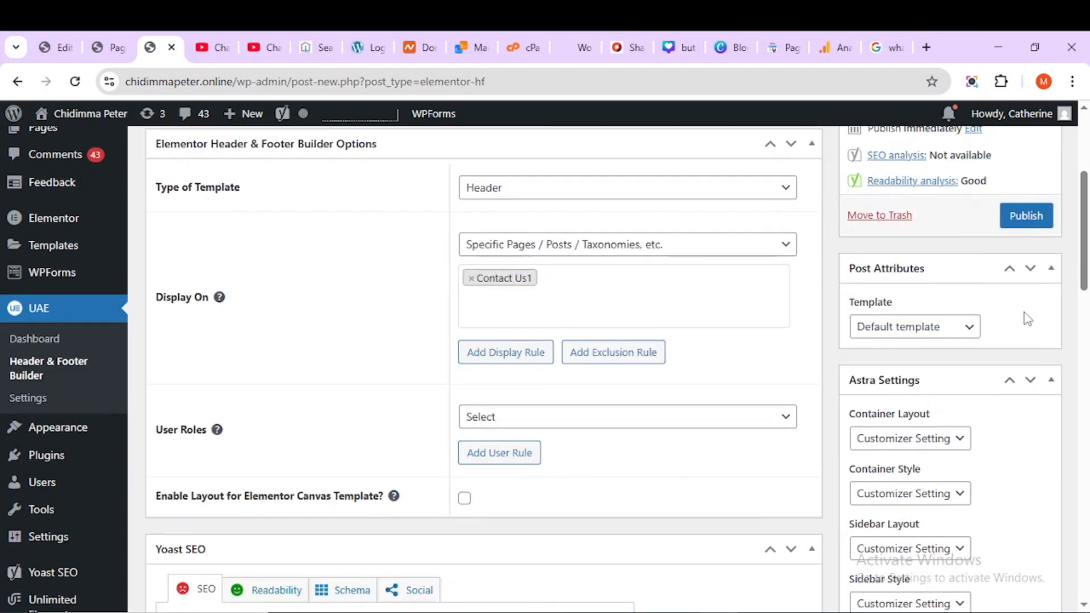
Step: Set the post template attribute to Elementor Canvas and publish the mobile header template
{"action": "left_click", "coordinate": [937, 327]}
{"action": "left_click", "coordinate": [883, 375]}
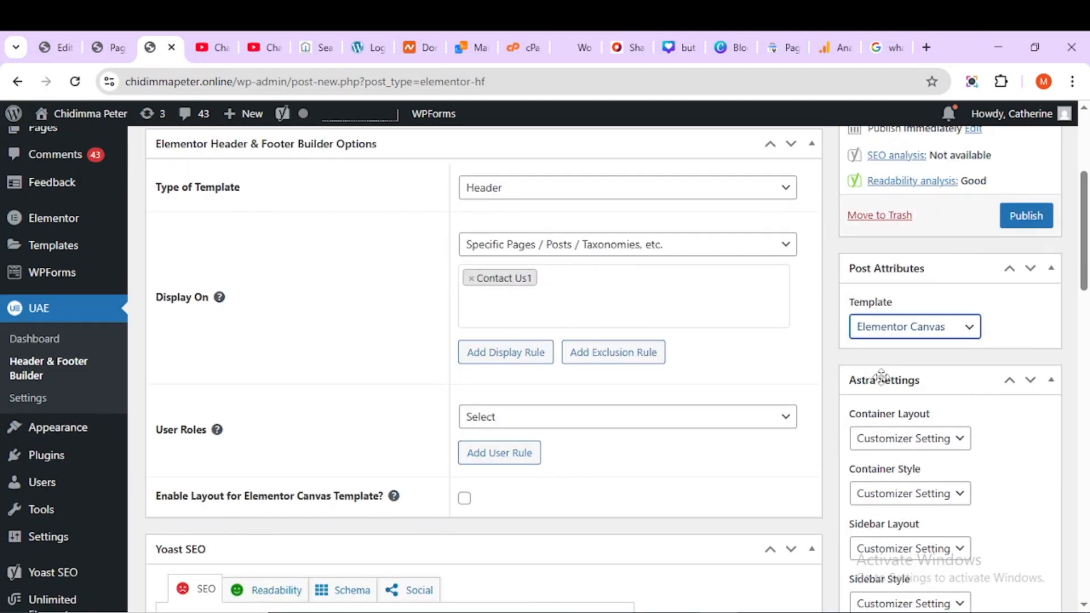
{"action": "scroll", "coordinate": [779, 337], "scroll_direction": "up", "scroll_amount": 4}
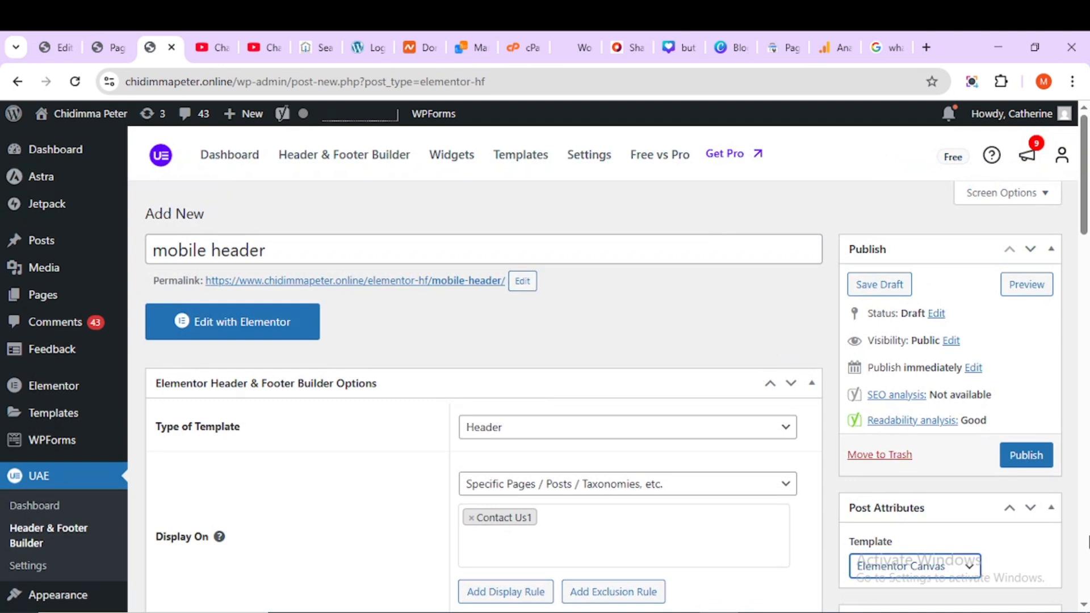
{"action": "left_click", "coordinate": [1025, 456]}
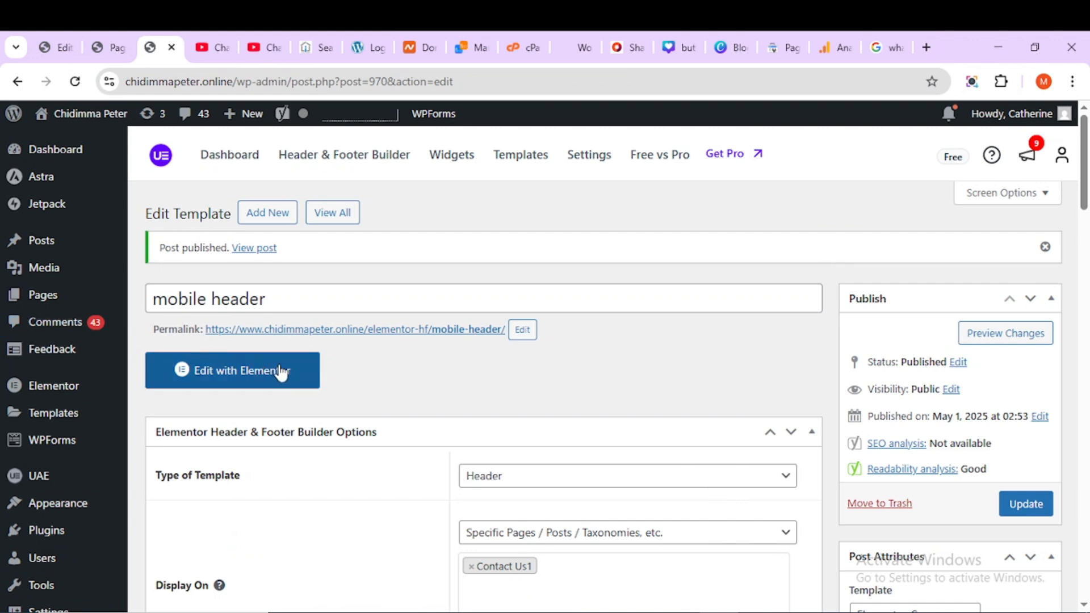
Step: Open the template in the Elementor editor and add a single-column flexbox container with Full Width content
{"action": "left_click", "coordinate": [236, 382]}
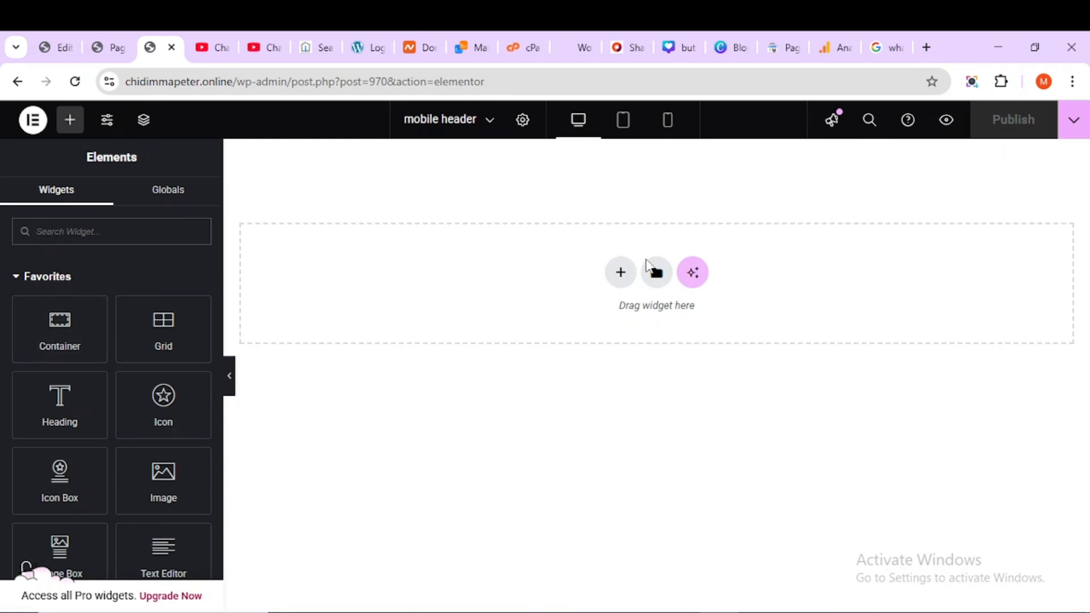
{"action": "left_click", "coordinate": [622, 274]}
{"action": "left_click", "coordinate": [588, 348]}
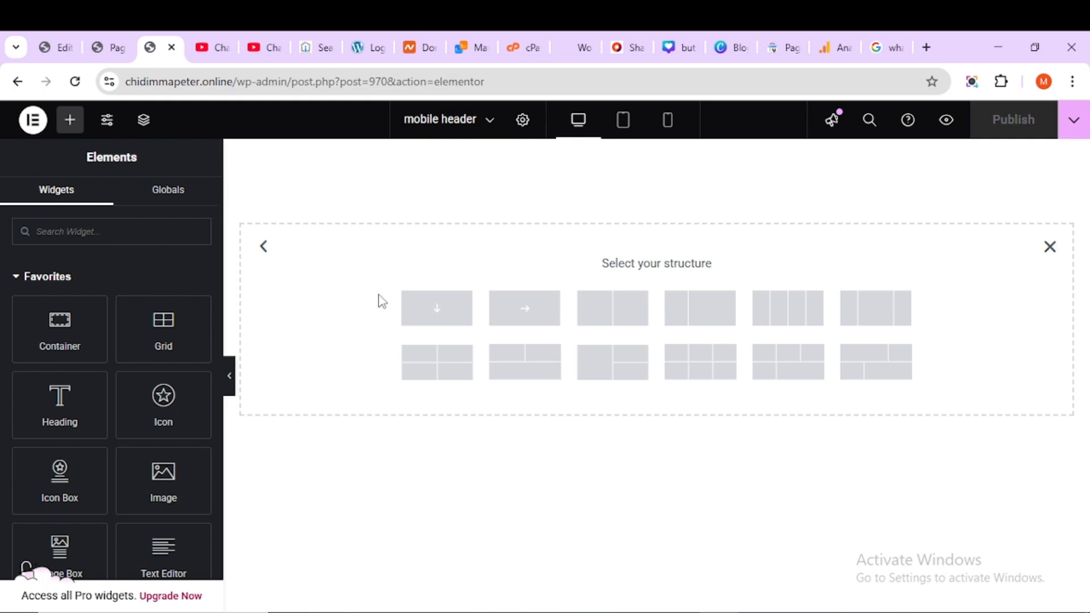
{"action": "left_click", "coordinate": [430, 313]}
{"action": "left_click", "coordinate": [164, 341]}
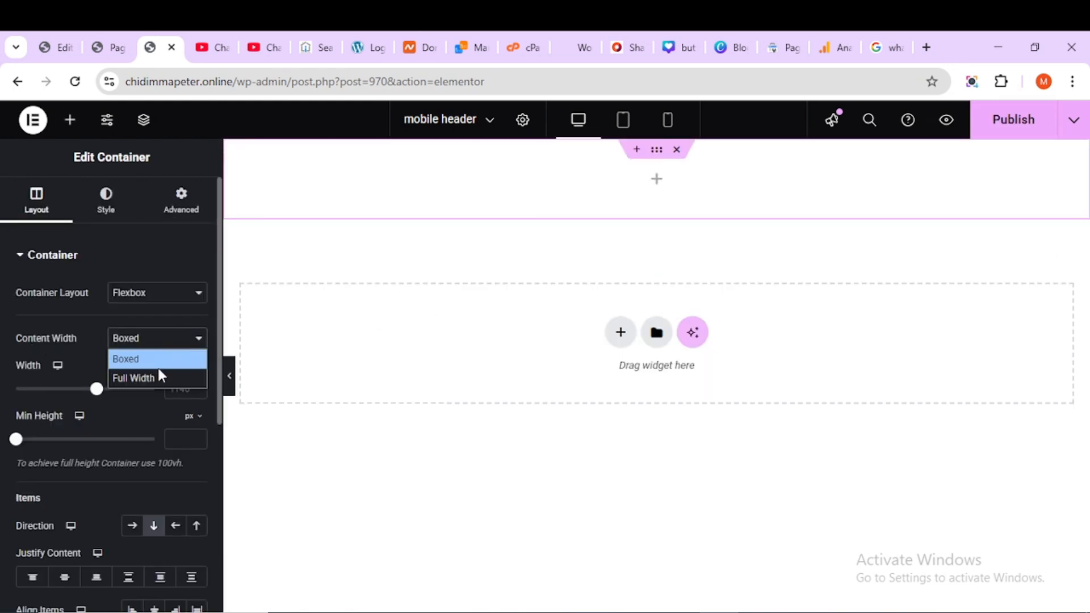
{"action": "left_click", "coordinate": [155, 376]}
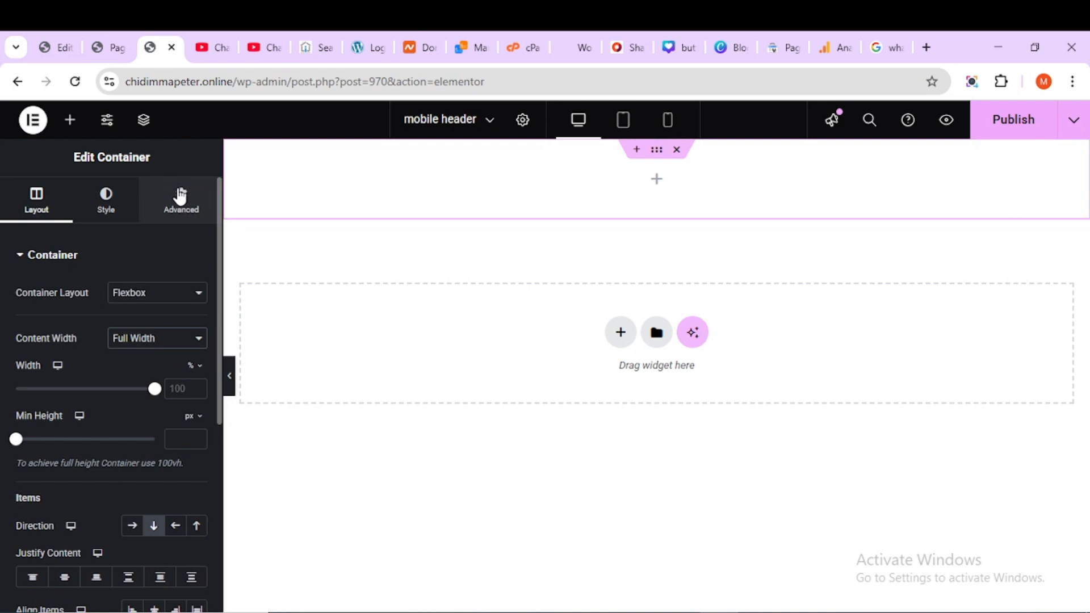
Step: Set the container's padding in percent with unlinked values: top 4, right 5, bottom 4 and left 5
{"action": "left_click", "coordinate": [181, 196]}
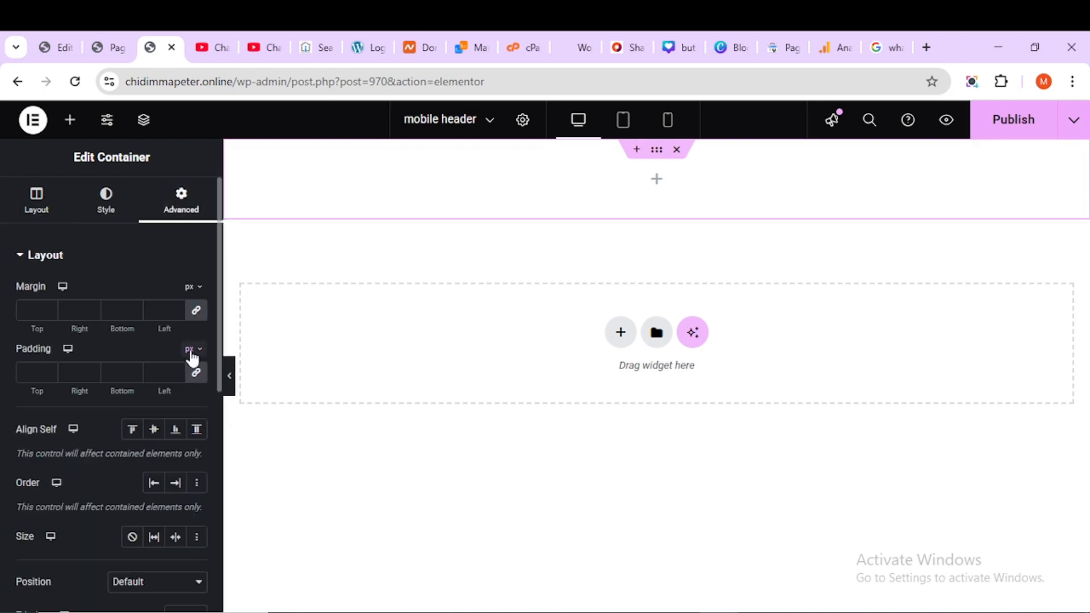
{"action": "left_click", "coordinate": [189, 350]}
{"action": "left_click", "coordinate": [189, 374]}
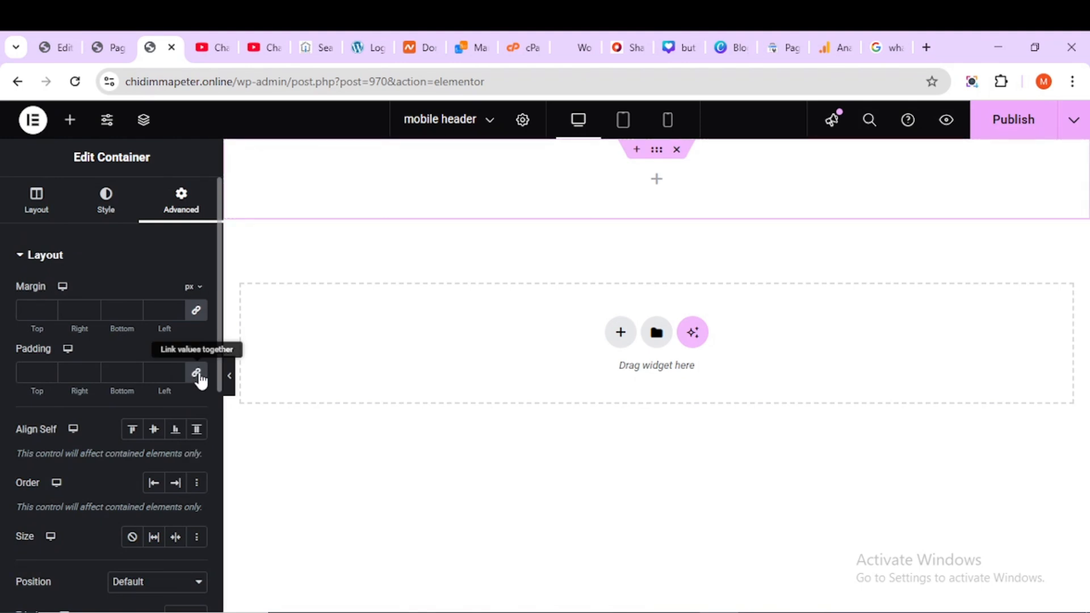
{"action": "double_click", "coordinate": [25, 374]}
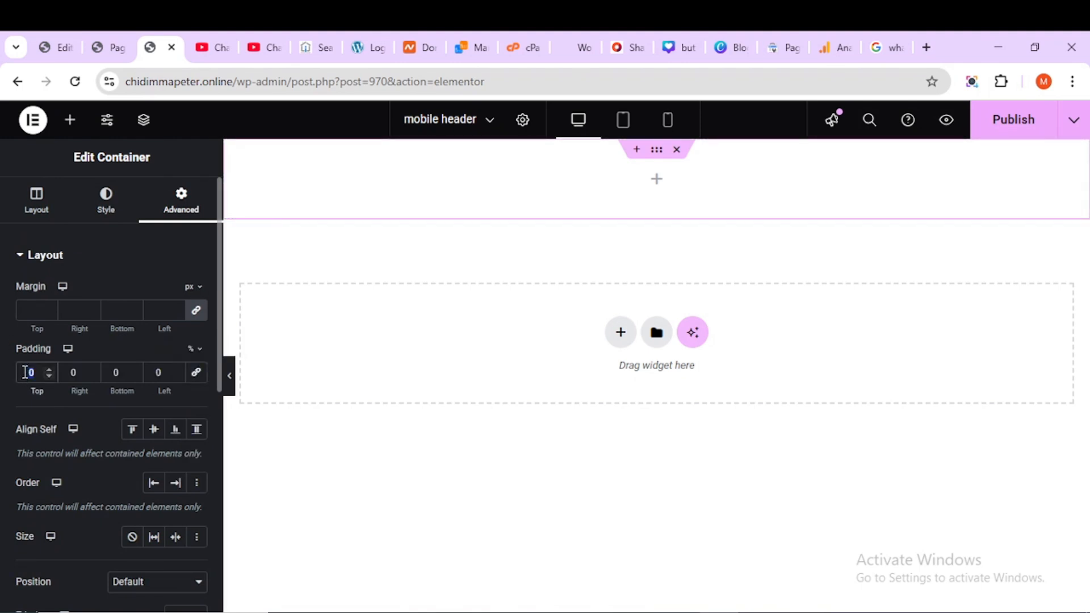
{"action": "type", "text": "4"}
{"action": "key", "text": "Tab"}
{"action": "type", "text": "5"}
{"action": "key", "text": "Tab"}
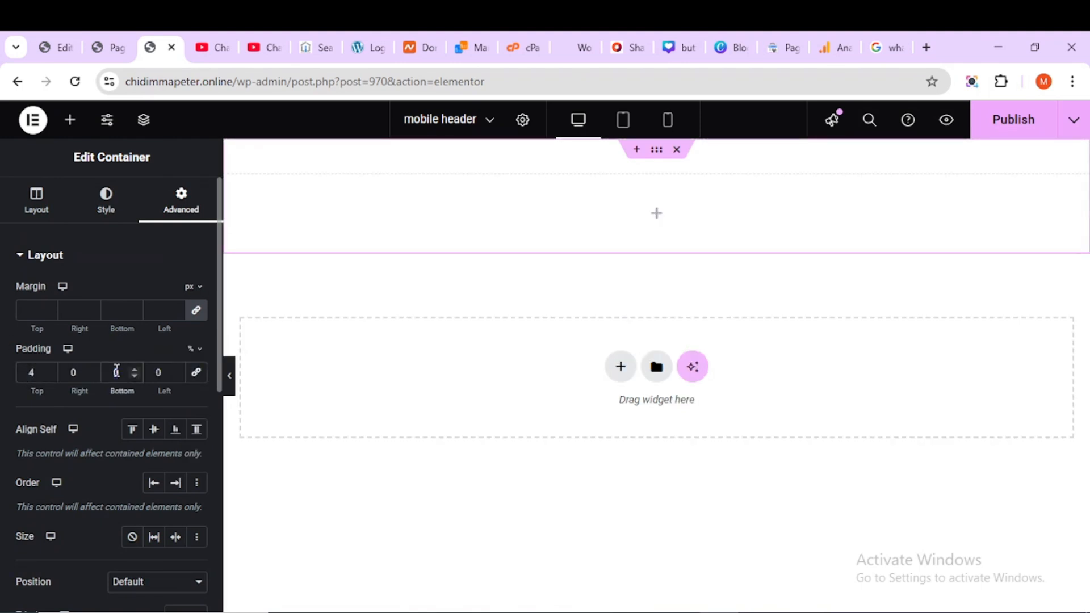
{"action": "type", "text": "4"}
{"action": "key", "text": "Tab"}
{"action": "type", "text": "5"}
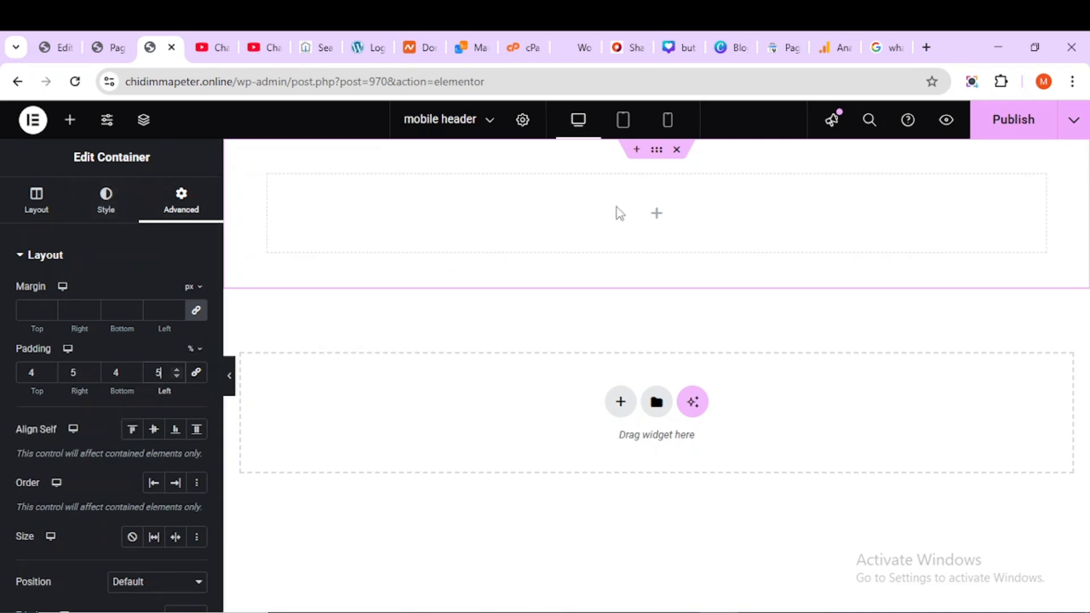
Step: Add a Navigation Menu widget inside the container and assign the "mobile menu" to it
{"action": "left_click", "coordinate": [656, 215]}
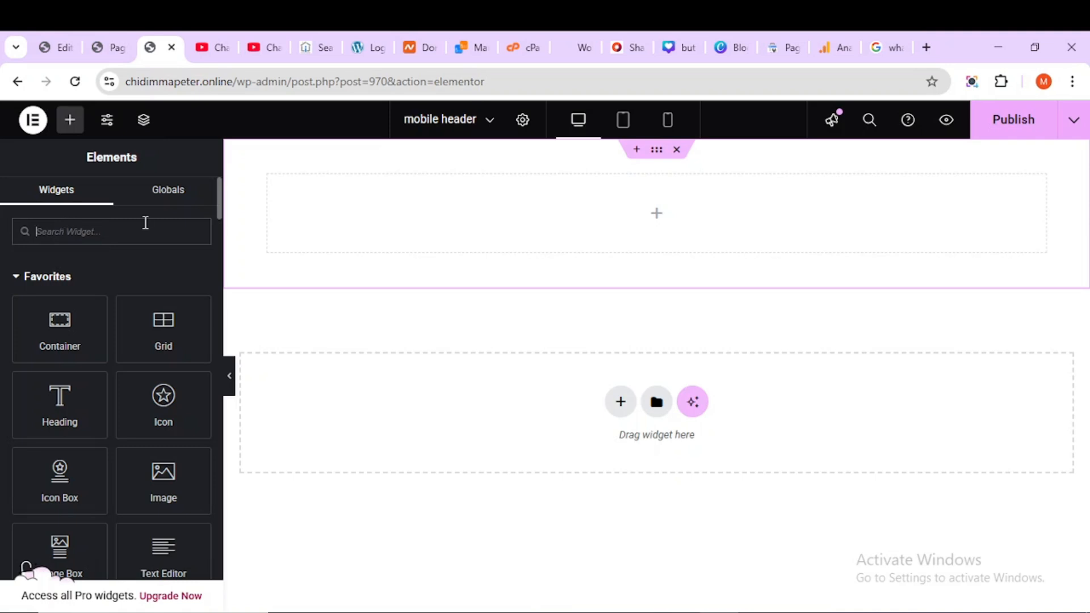
{"action": "type", "text": "nav"}
{"action": "left_click_drag", "start_coordinate": [49, 302], "coordinate": [562, 238]}
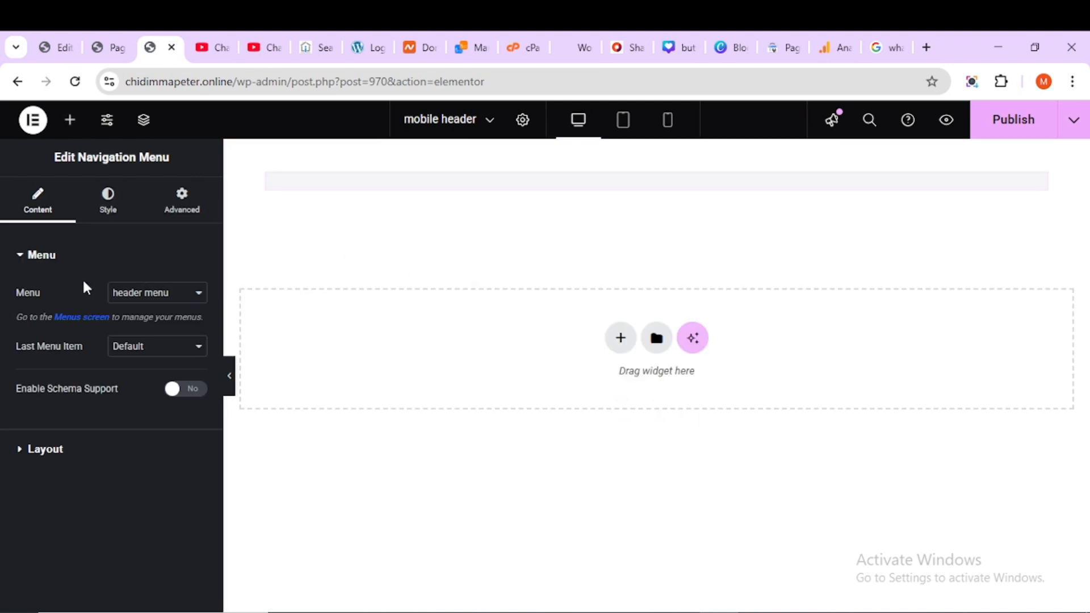
{"action": "left_click", "coordinate": [197, 295]}
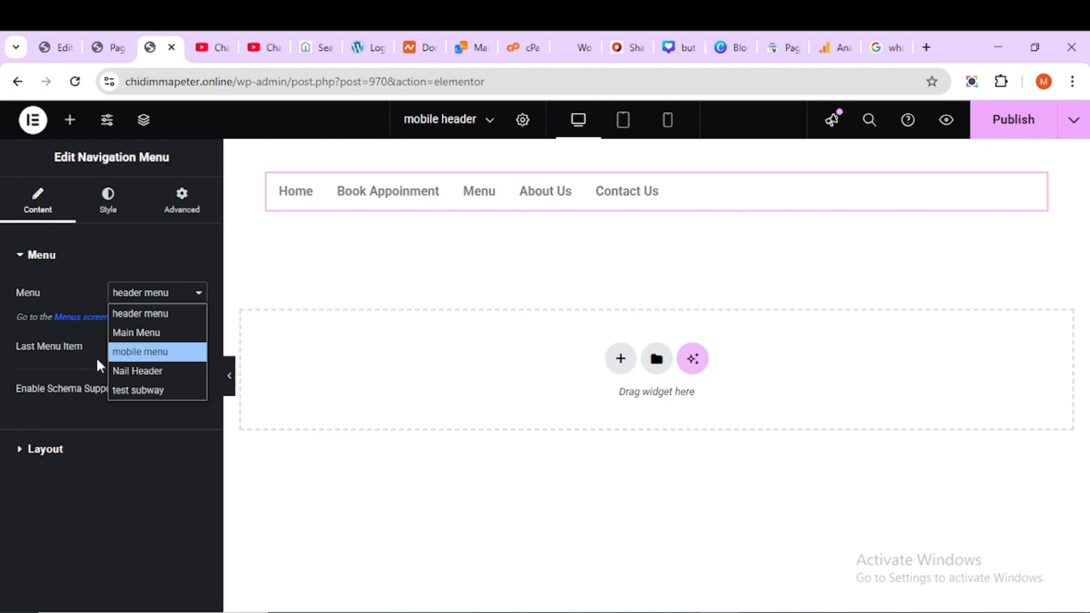
{"action": "left_click", "coordinate": [136, 353]}
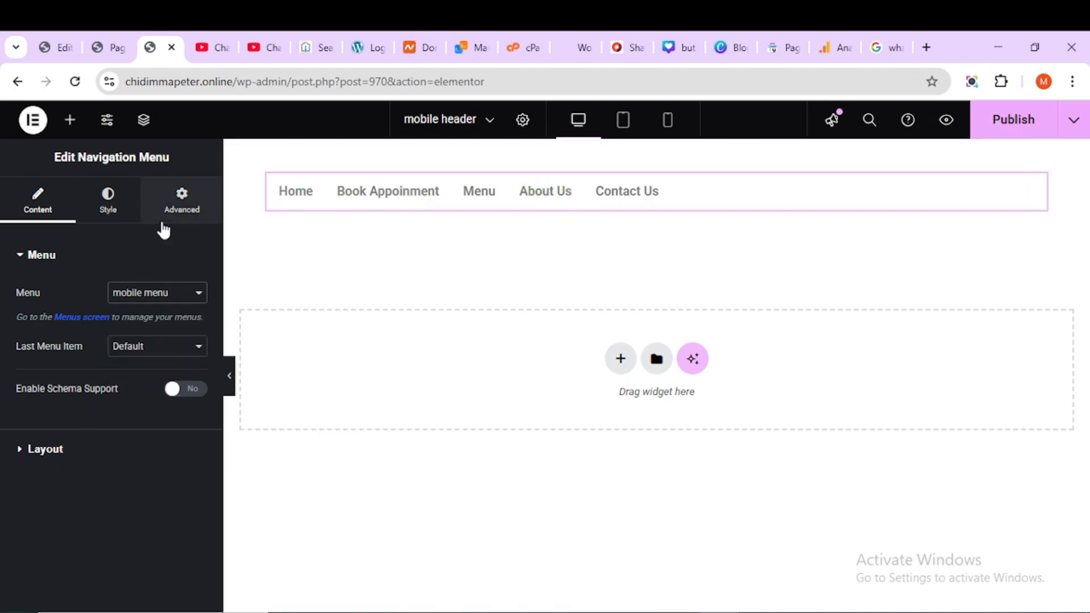
Step: Hide the navigation menu widget on desktop and tablet portrait in its responsive settings
{"action": "left_click", "coordinate": [173, 215]}
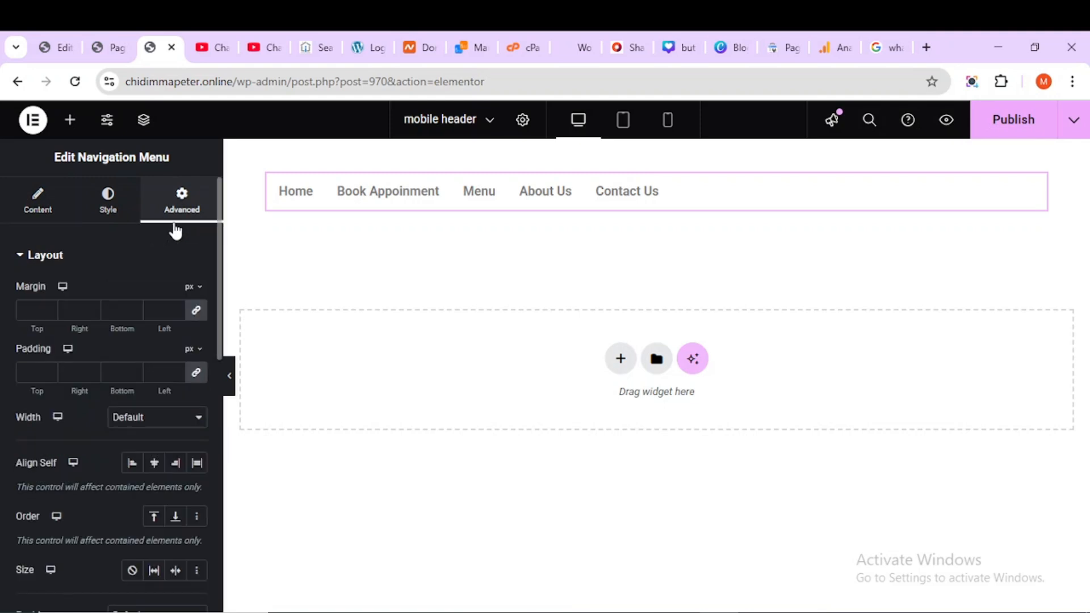
{"action": "scroll", "coordinate": [152, 409], "scroll_direction": "down", "scroll_amount": 10}
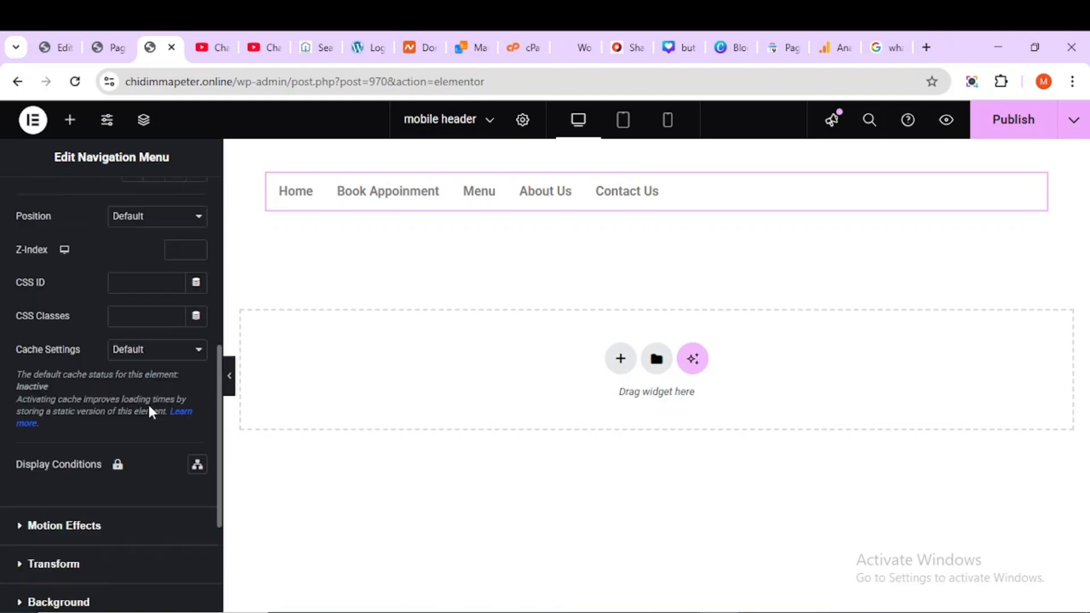
{"action": "scroll", "coordinate": [154, 396], "scroll_direction": "down", "scroll_amount": 1}
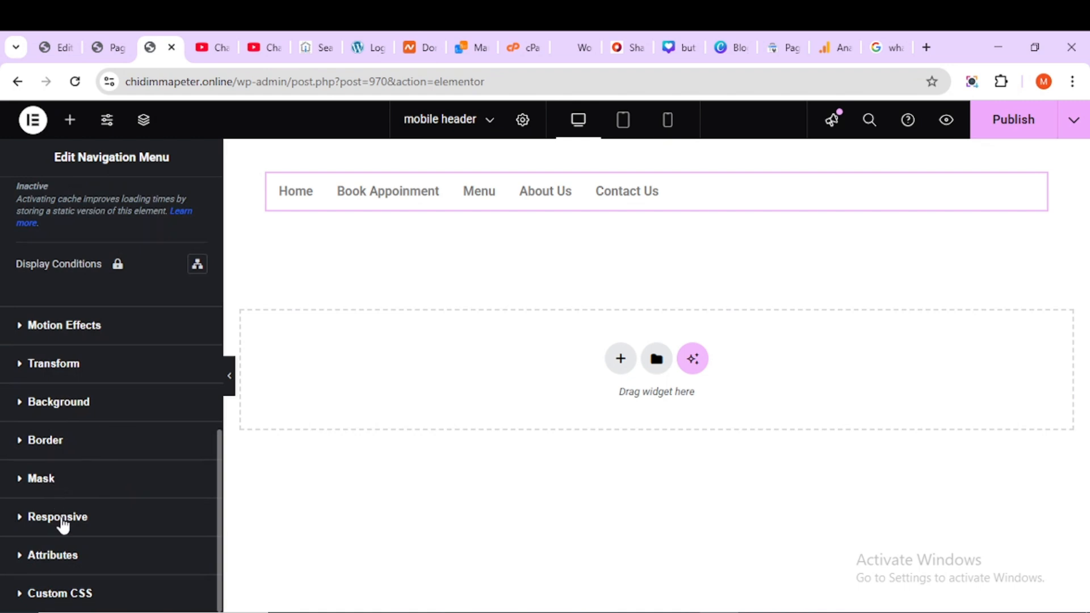
{"action": "left_click", "coordinate": [60, 518]}
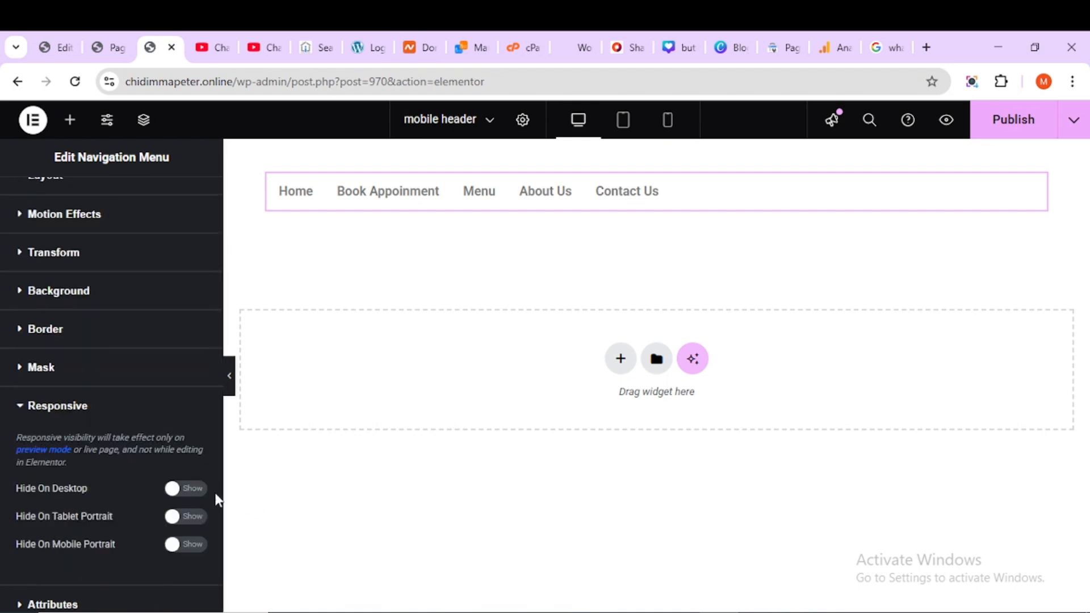
{"action": "left_click", "coordinate": [187, 489]}
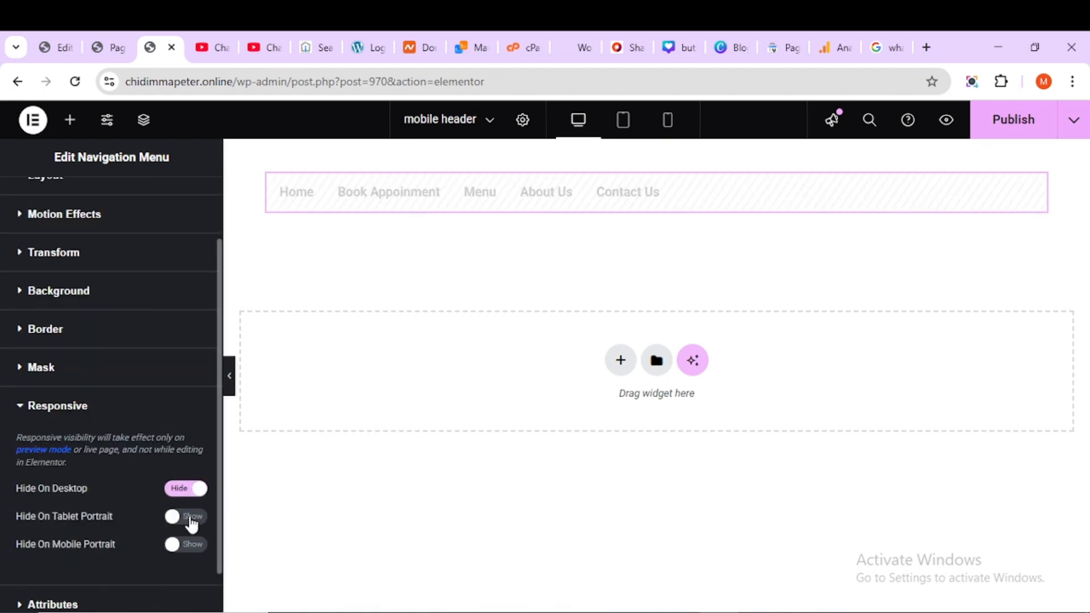
{"action": "left_click", "coordinate": [191, 517]}
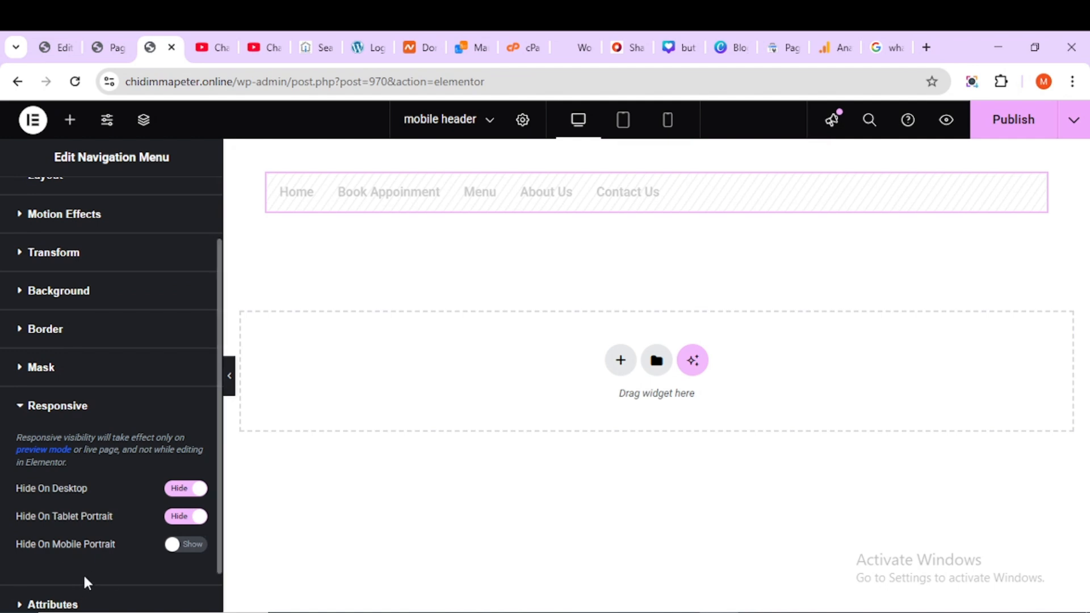
{"action": "scroll", "coordinate": [117, 314], "scroll_direction": "up", "scroll_amount": 3}
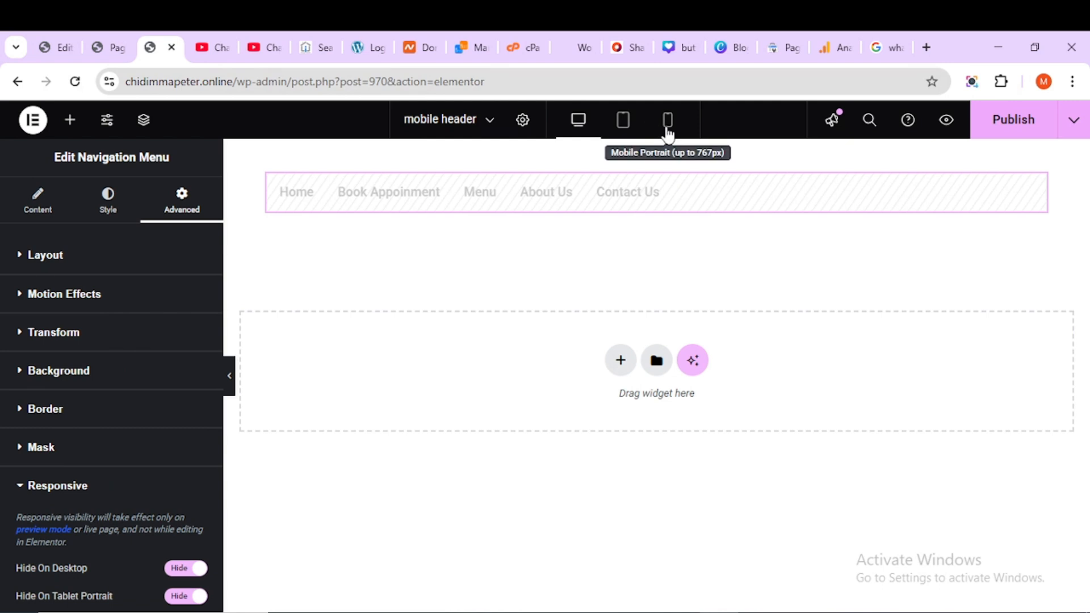
Step: Switch the editor to the mobile portrait view and set the main menu's link hover effect to Framed
{"action": "left_click", "coordinate": [668, 119]}
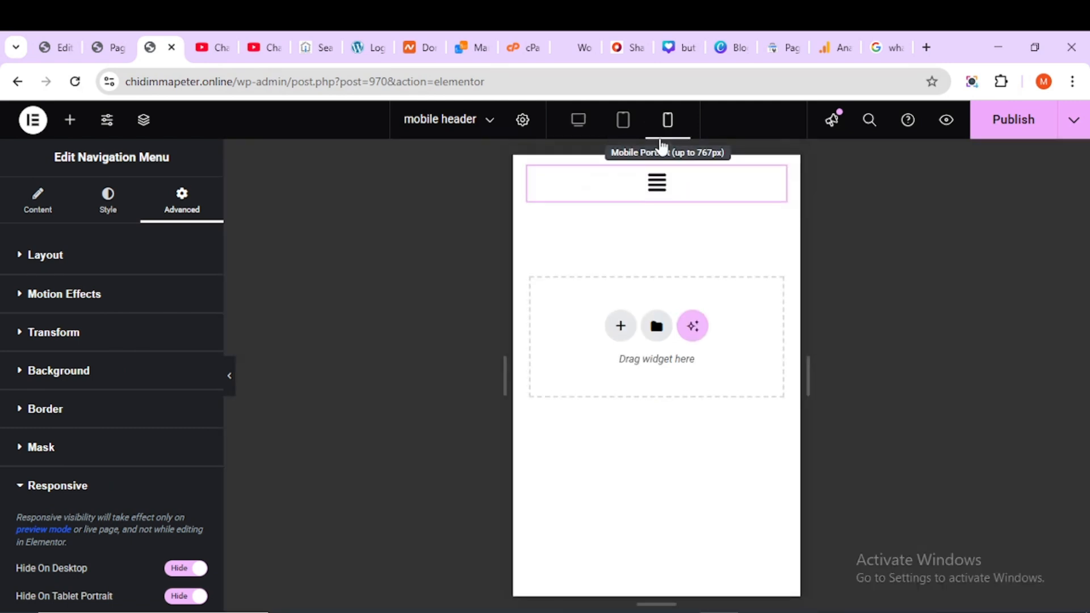
{"action": "left_click", "coordinate": [72, 211]}
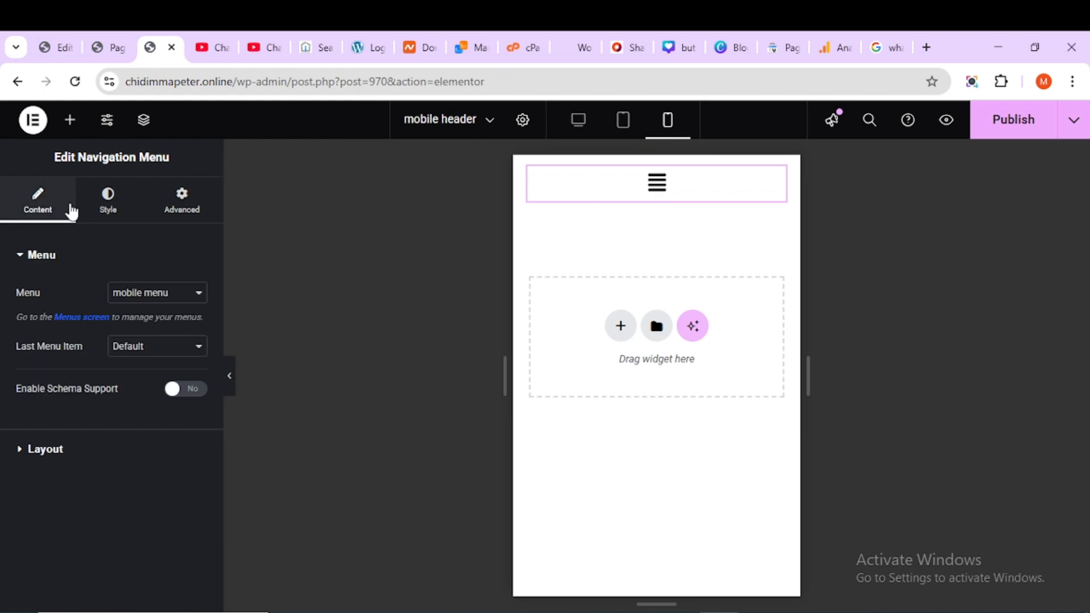
{"action": "left_click", "coordinate": [122, 220]}
{"action": "scroll", "coordinate": [118, 297], "scroll_direction": "down", "scroll_amount": 2}
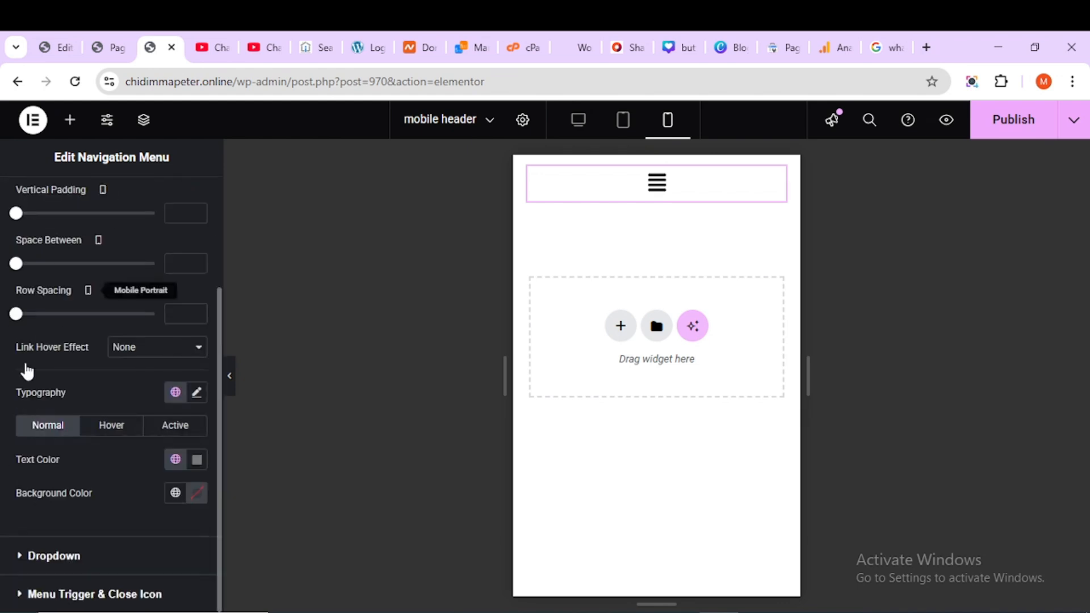
{"action": "scroll", "coordinate": [34, 255], "scroll_direction": "up", "scroll_amount": 1}
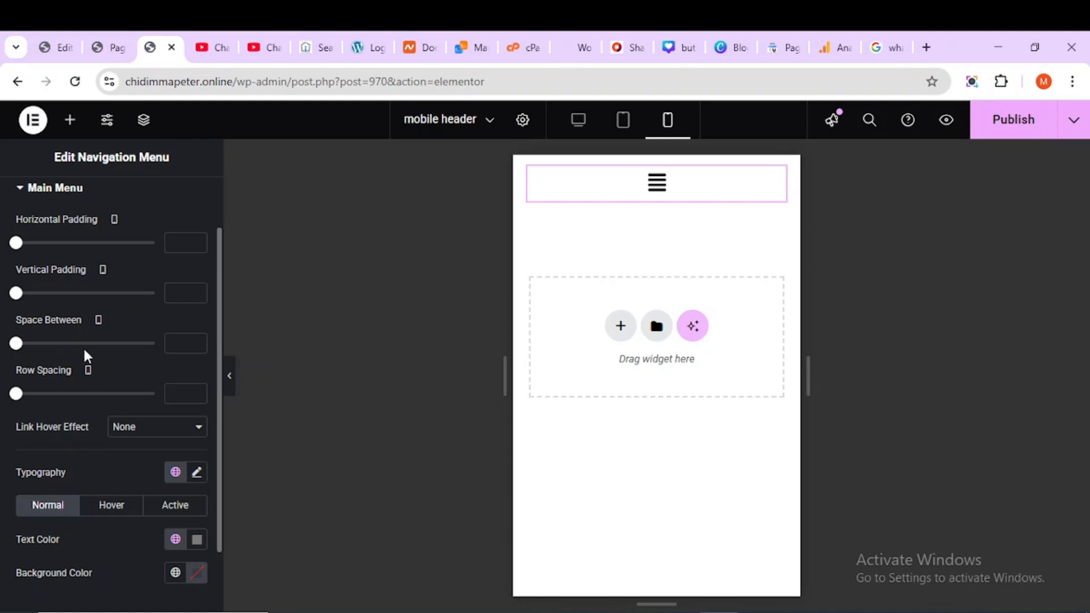
{"action": "left_click", "coordinate": [159, 432]}
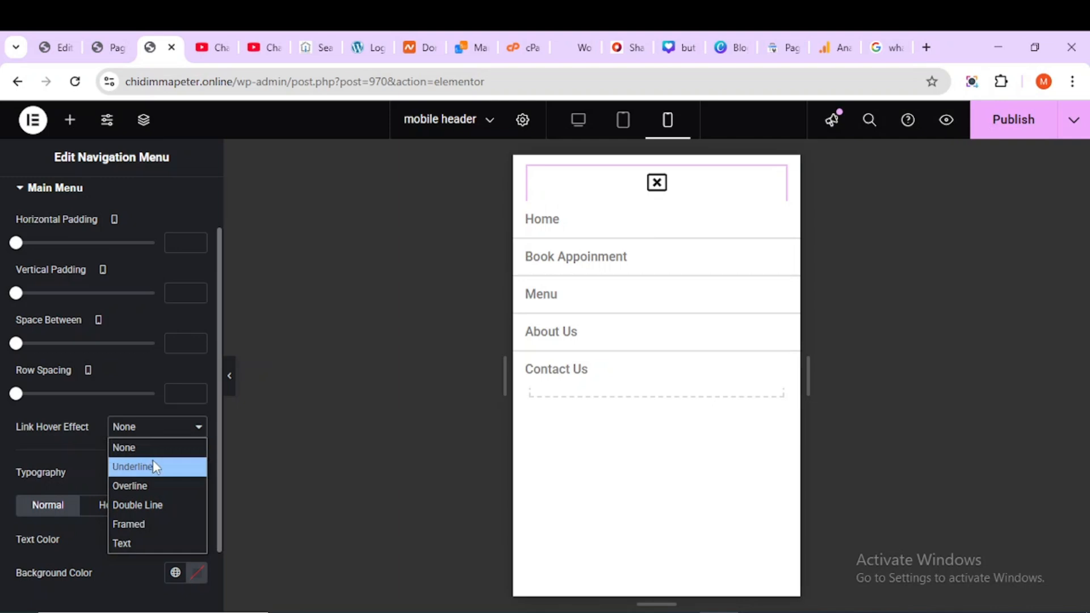
{"action": "left_click", "coordinate": [169, 523]}
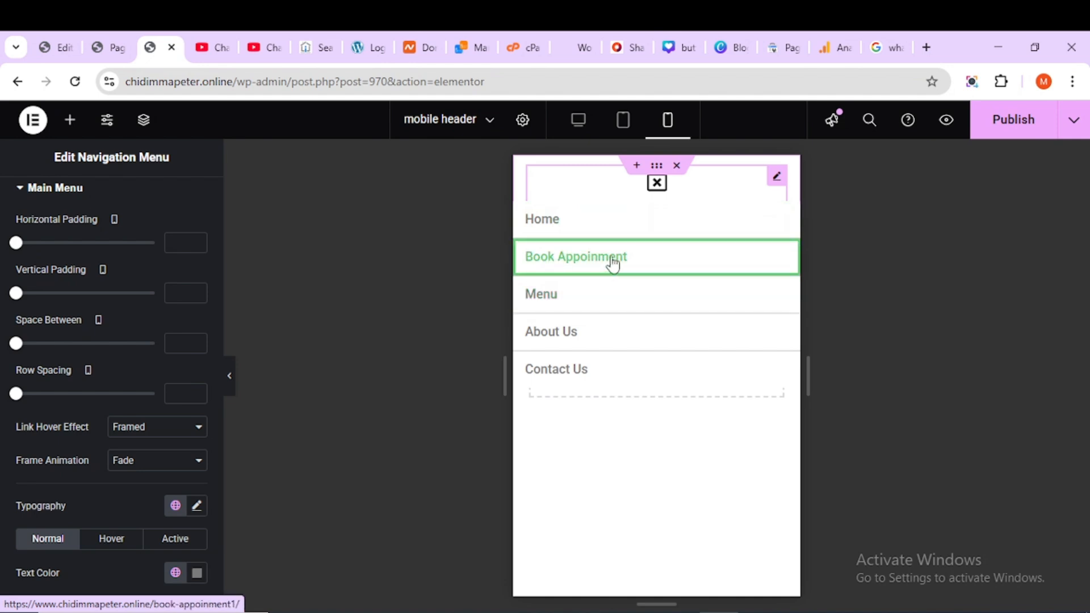
Step: Set the main menu's typography size to 20 px for mobile and expand the menu in the preview
{"action": "scroll", "coordinate": [73, 423], "scroll_direction": "down", "scroll_amount": 2}
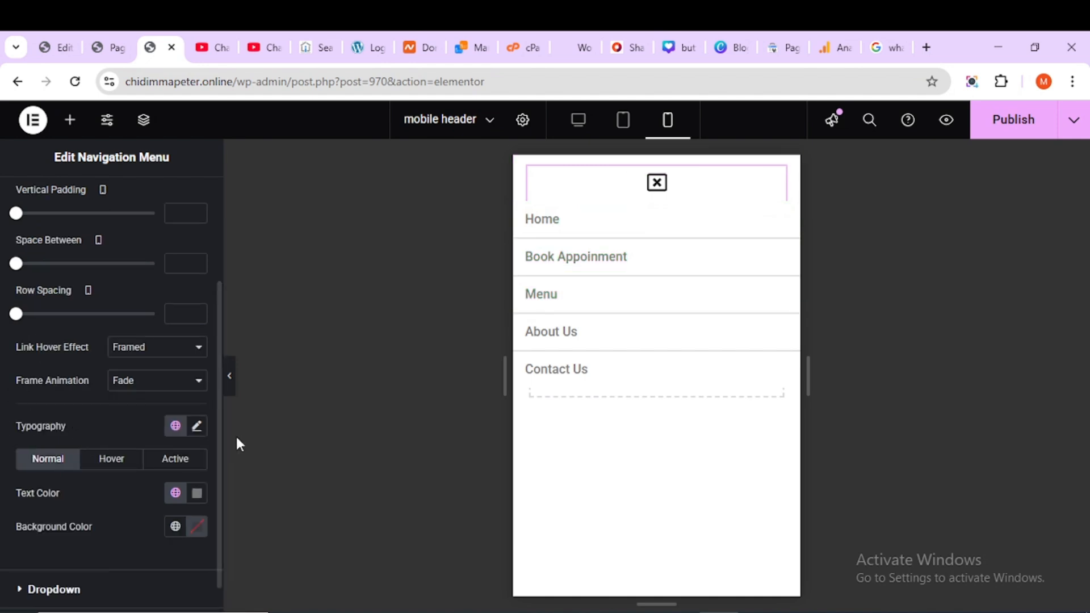
{"action": "left_click", "coordinate": [196, 426]}
{"action": "scroll", "coordinate": [73, 451], "scroll_direction": "down", "scroll_amount": 2}
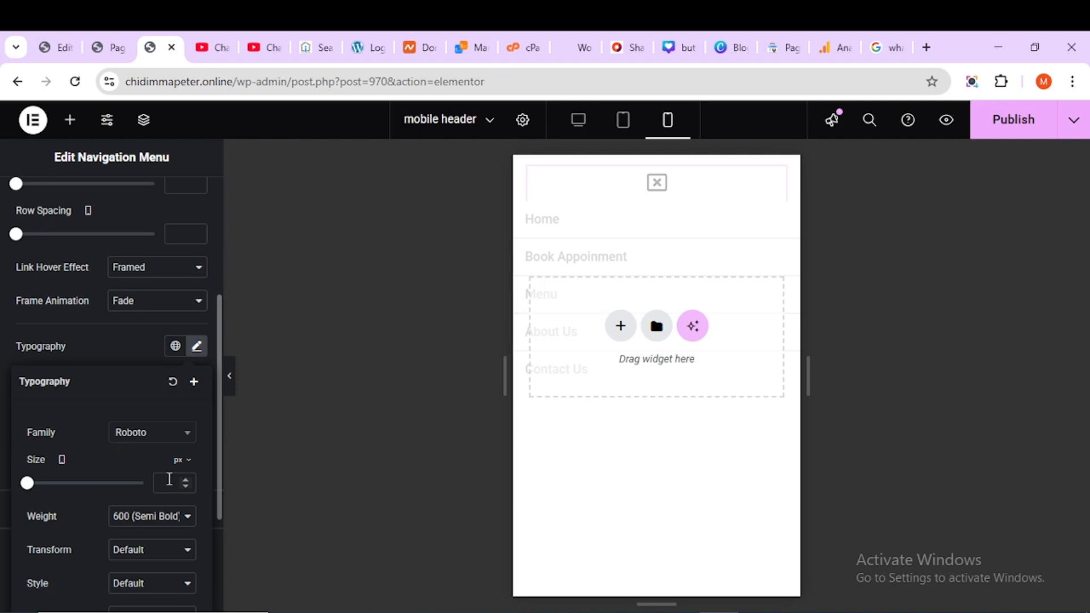
{"action": "left_click", "coordinate": [168, 481]}
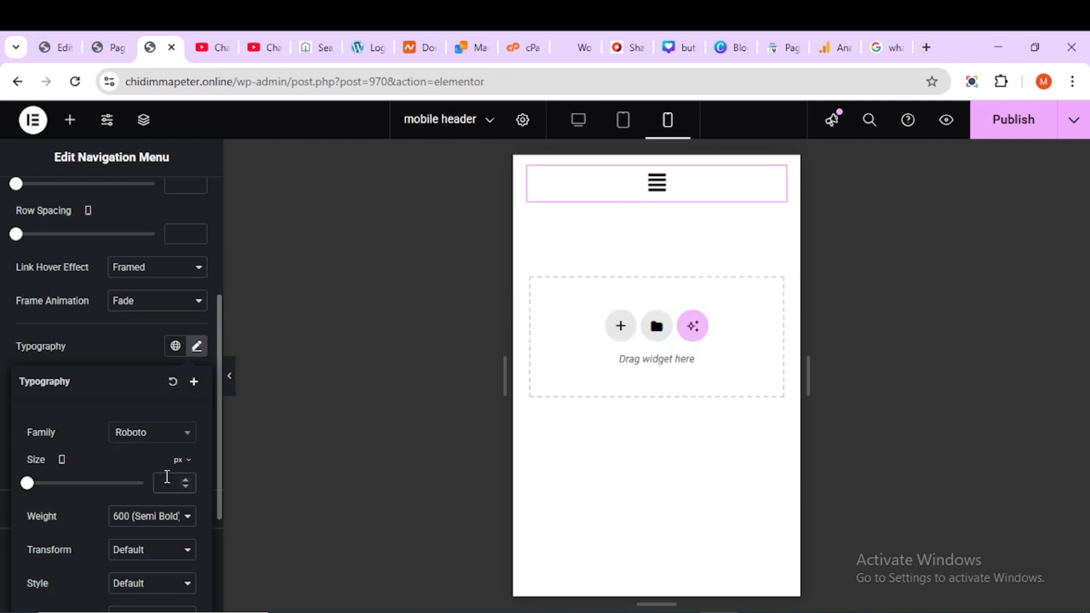
{"action": "type", "text": "20"}
{"action": "left_click", "coordinate": [657, 185]}
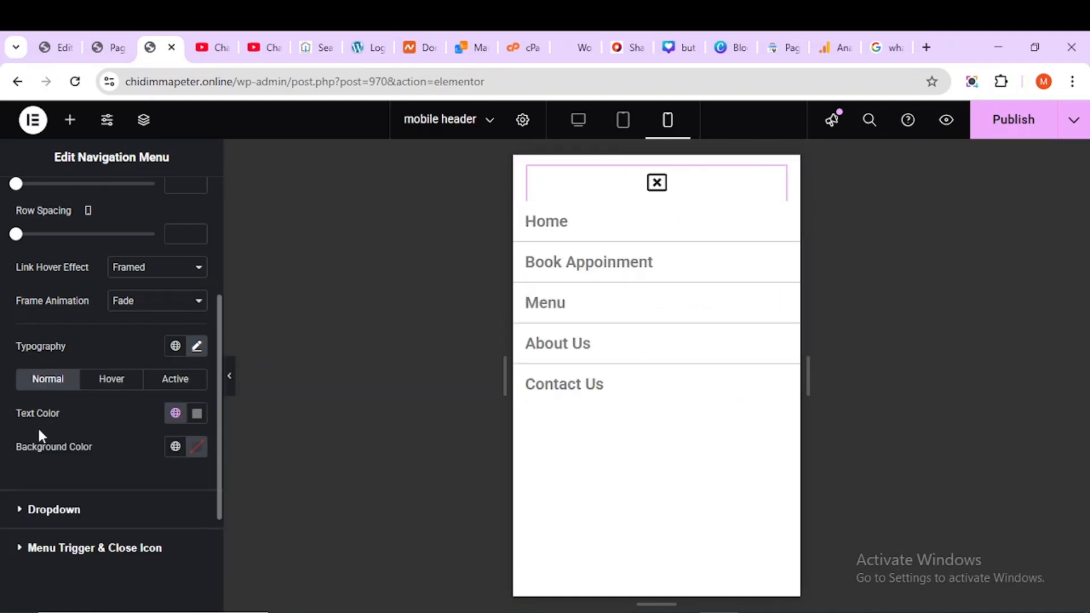
Step: Set the main menu's normal text color to White and its background color to Terracotta
{"action": "left_click", "coordinate": [175, 414]}
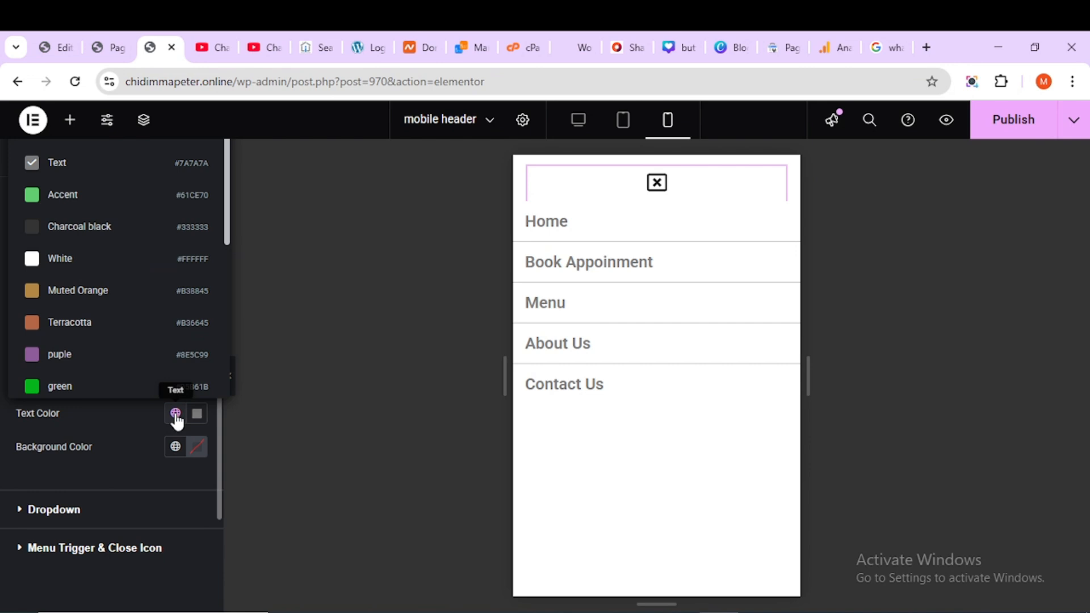
{"action": "left_click", "coordinate": [133, 258]}
{"action": "left_click", "coordinate": [175, 492]}
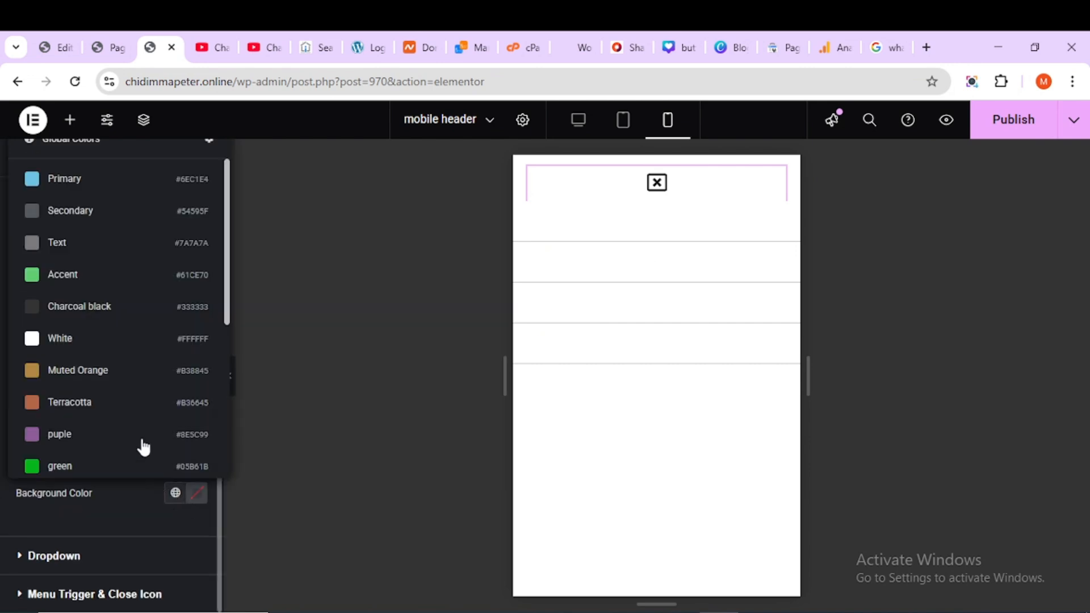
{"action": "left_click", "coordinate": [131, 413]}
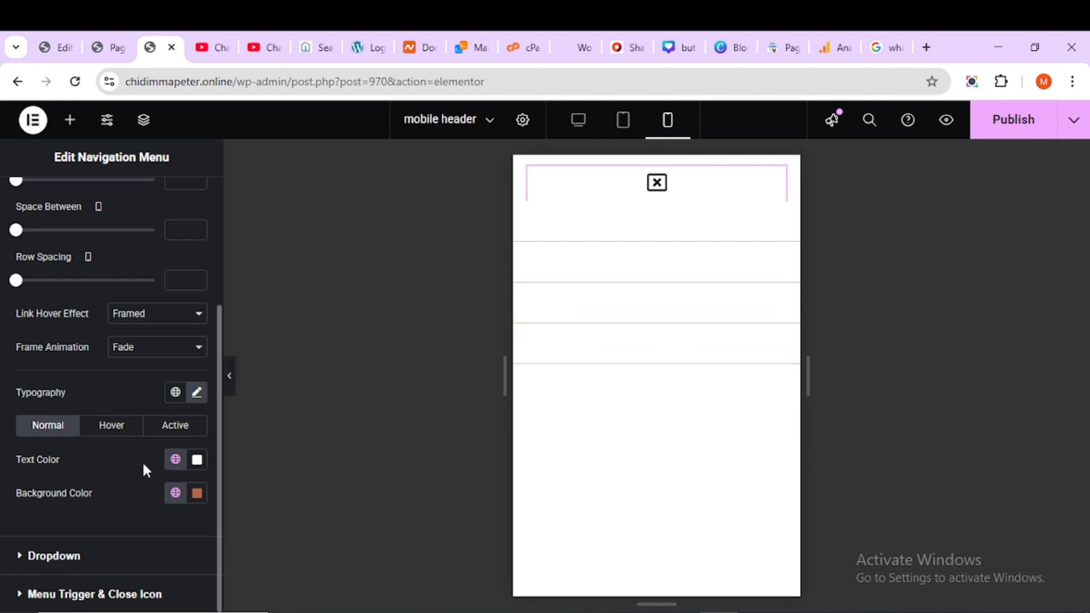
Step: Set the main menu's hover colors to White text, Terracotta background and White link hover effect
{"action": "left_click", "coordinate": [116, 427]}
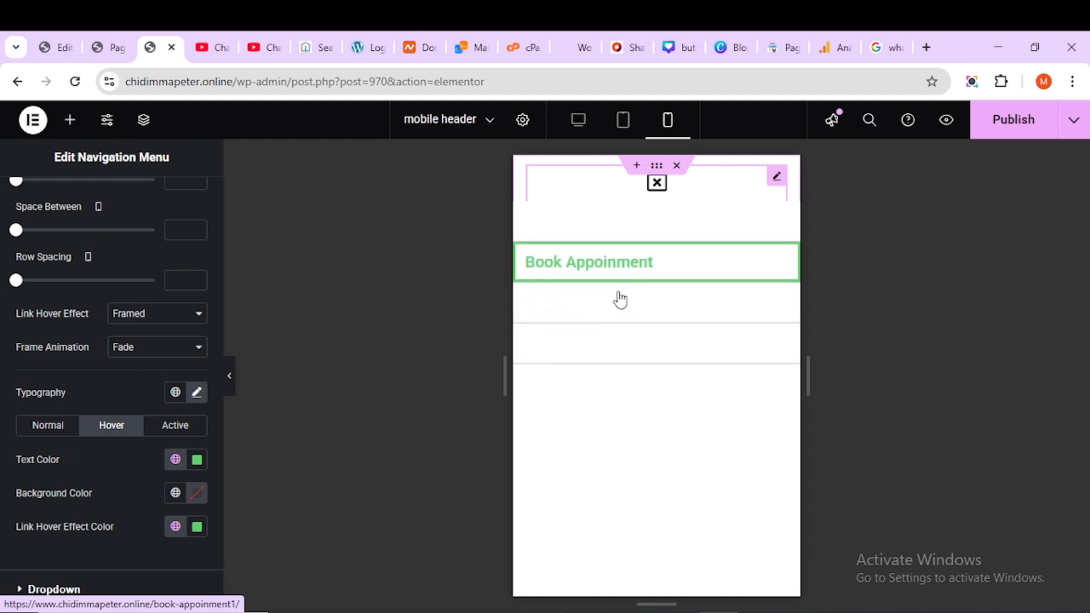
{"action": "left_click", "coordinate": [175, 460]}
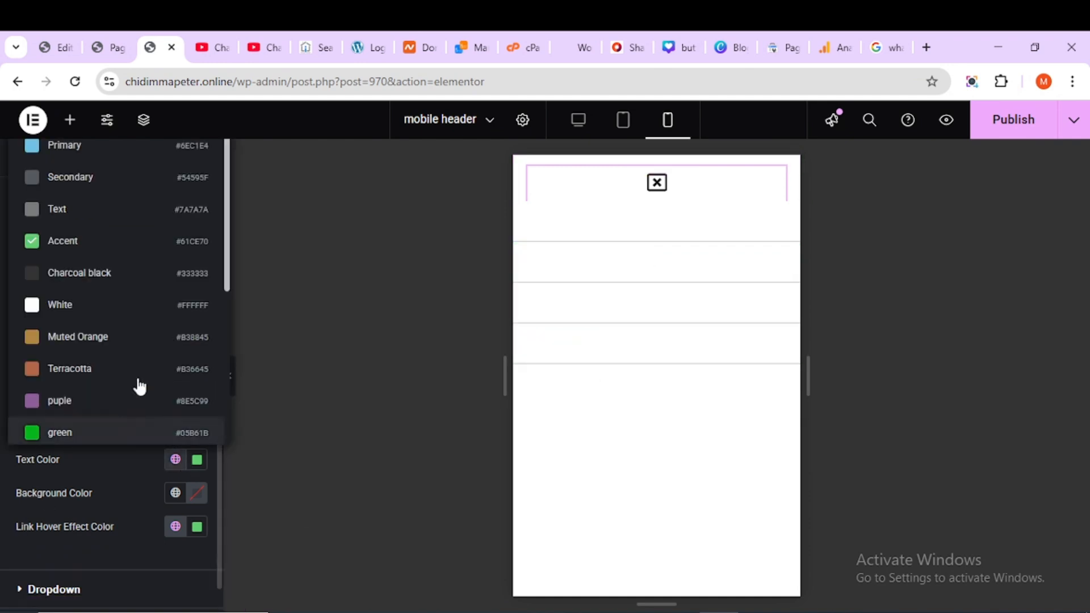
{"action": "left_click", "coordinate": [144, 307]}
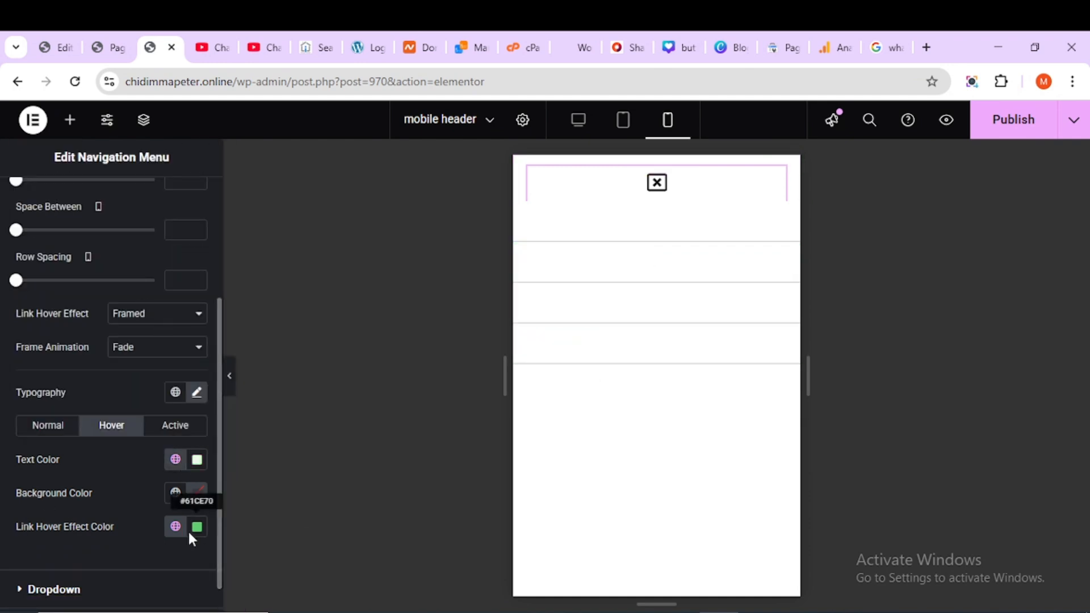
{"action": "left_click", "coordinate": [176, 492]}
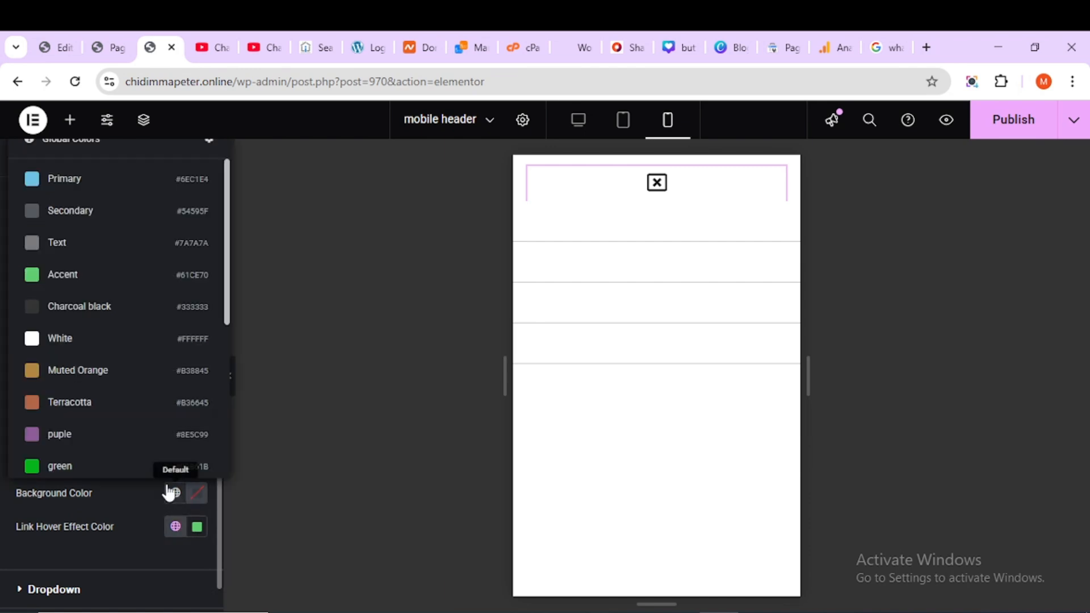
{"action": "left_click", "coordinate": [144, 415]}
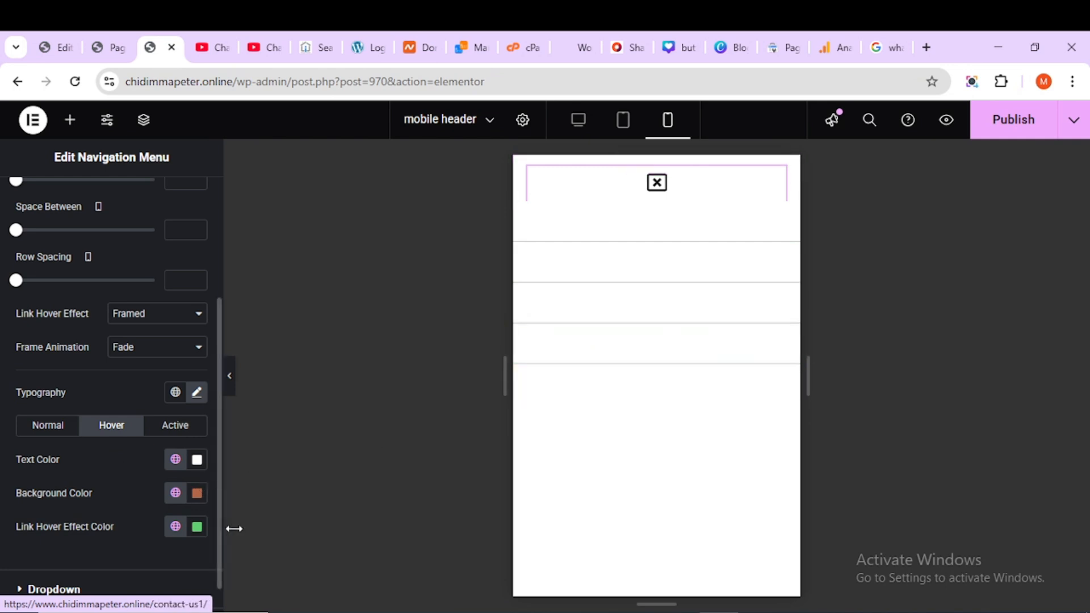
{"action": "left_click", "coordinate": [175, 528]}
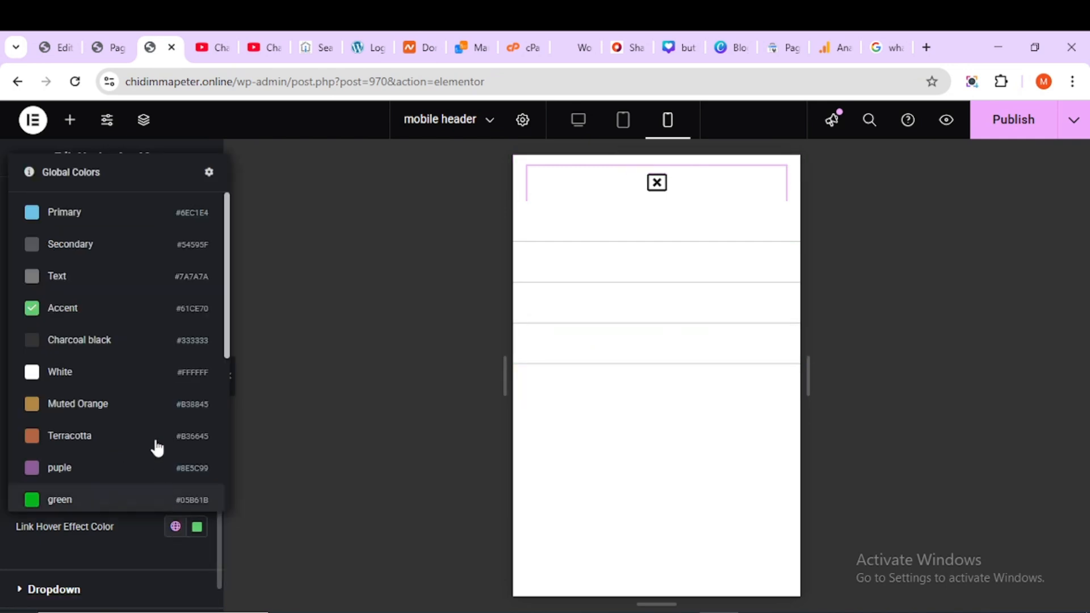
{"action": "left_click", "coordinate": [134, 369]}
Step: Set the main menu's active text color, and set its active background and link hover effect colors to Terracotta
{"action": "scroll", "coordinate": [155, 432], "scroll_direction": "down", "scroll_amount": 1}
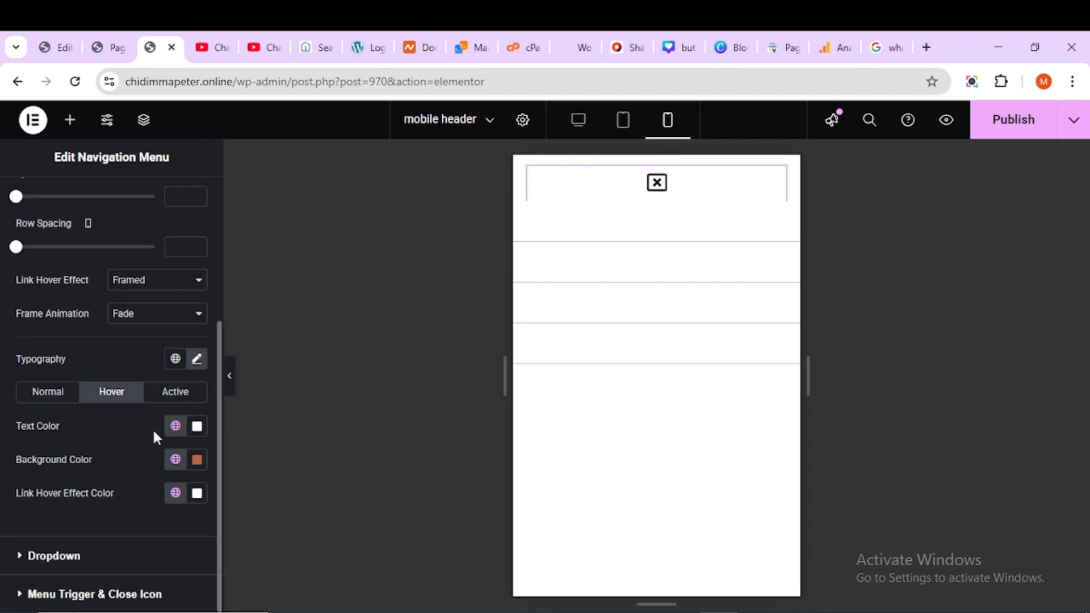
{"action": "left_click", "coordinate": [177, 393]}
{"action": "left_click", "coordinate": [174, 426]}
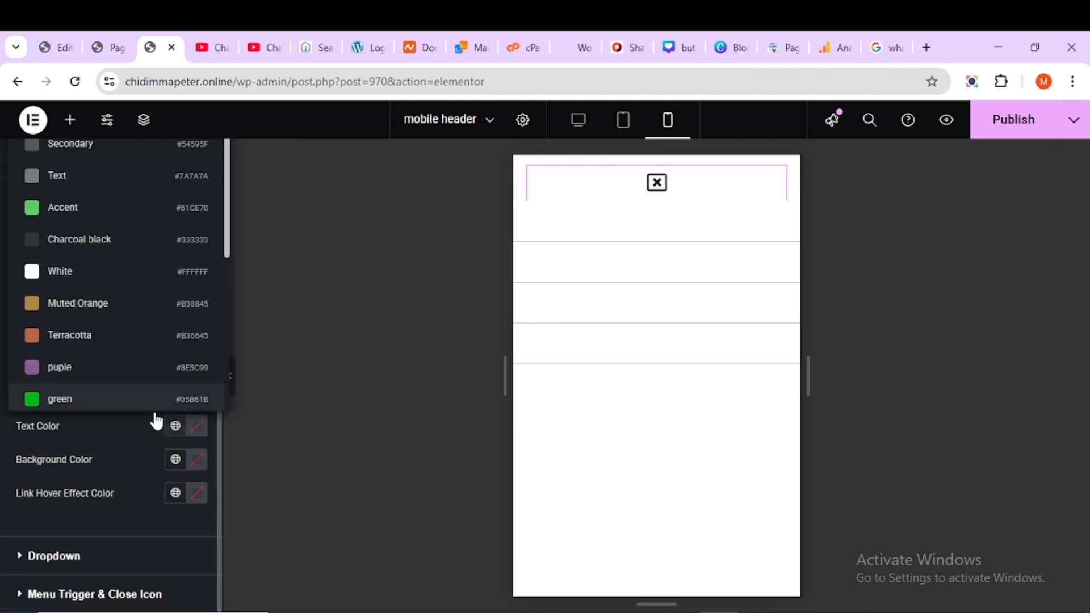
{"action": "left_click", "coordinate": [161, 289]}
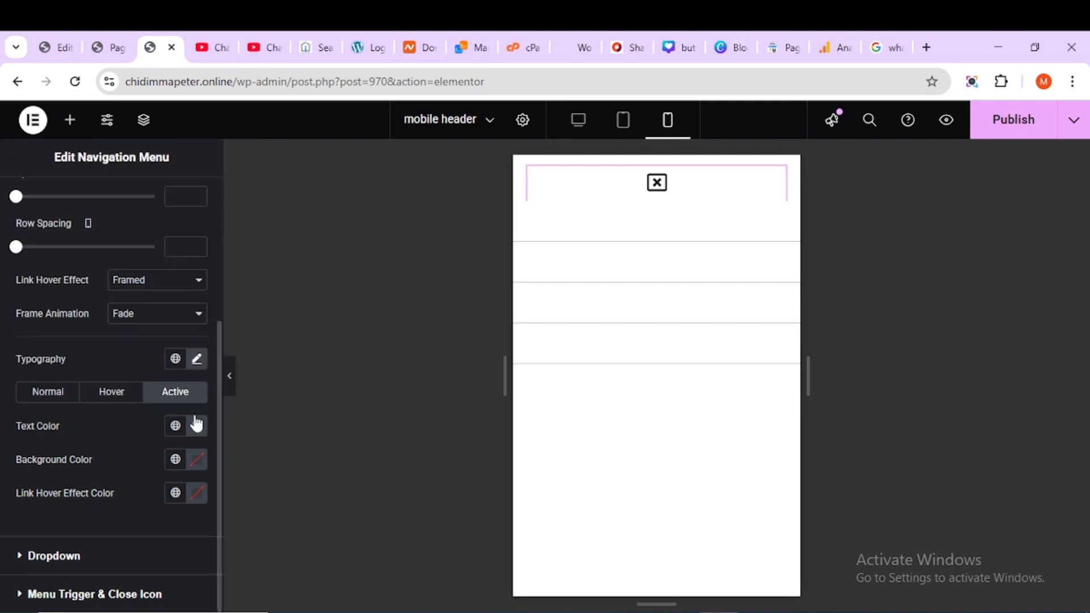
{"action": "left_click", "coordinate": [175, 461]}
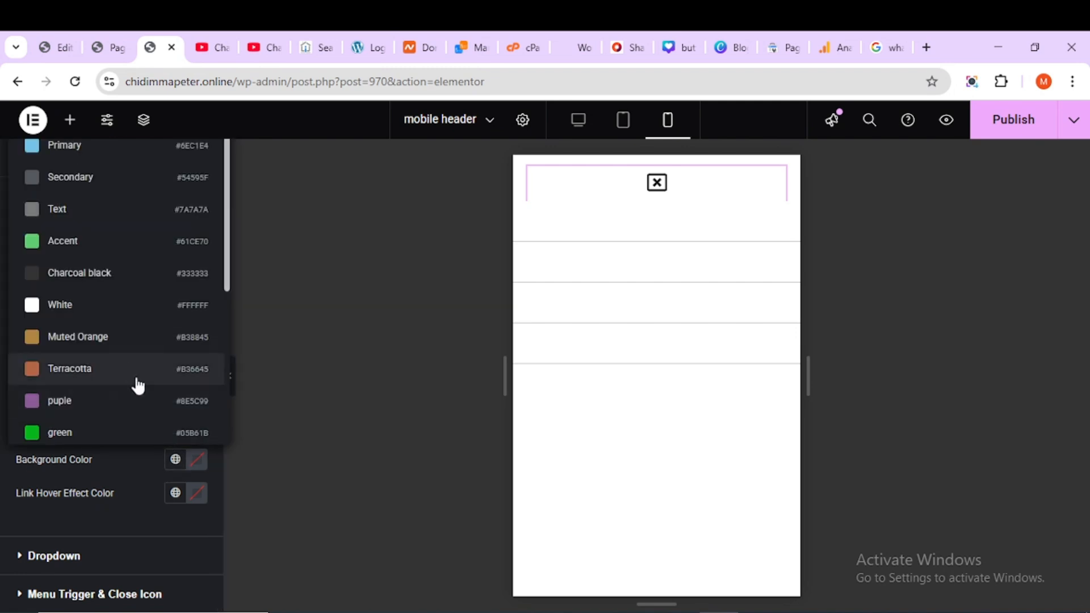
{"action": "left_click", "coordinate": [134, 370]}
{"action": "left_click", "coordinate": [175, 493]}
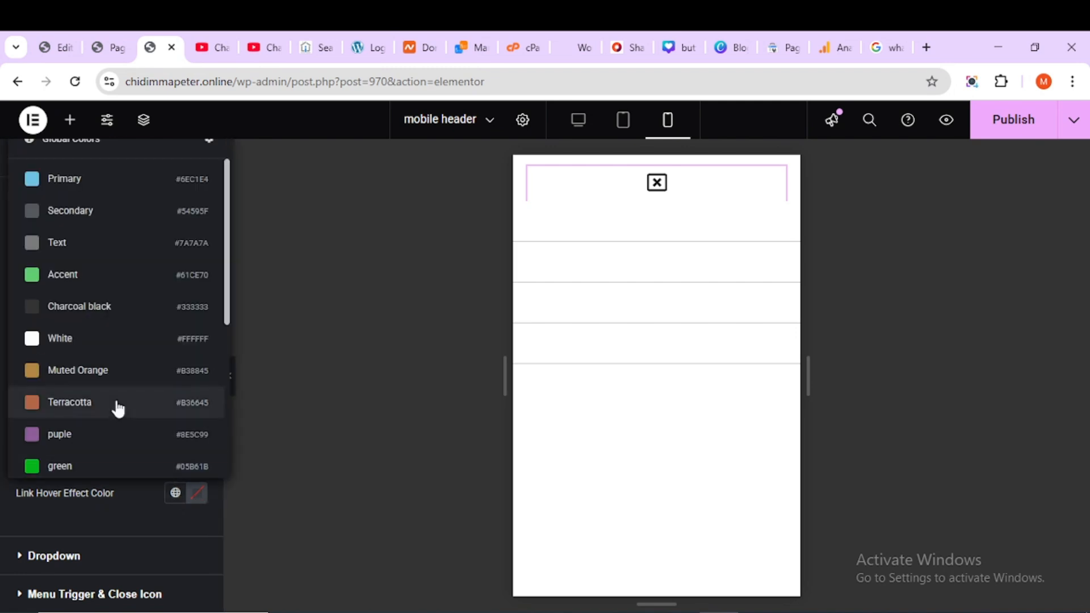
{"action": "left_click", "coordinate": [118, 408]}
Step: Set the menu layout's responsive breakpoint to Mobile (768px >) and its menu icon alignment to Right
{"action": "left_click", "coordinate": [79, 556]}
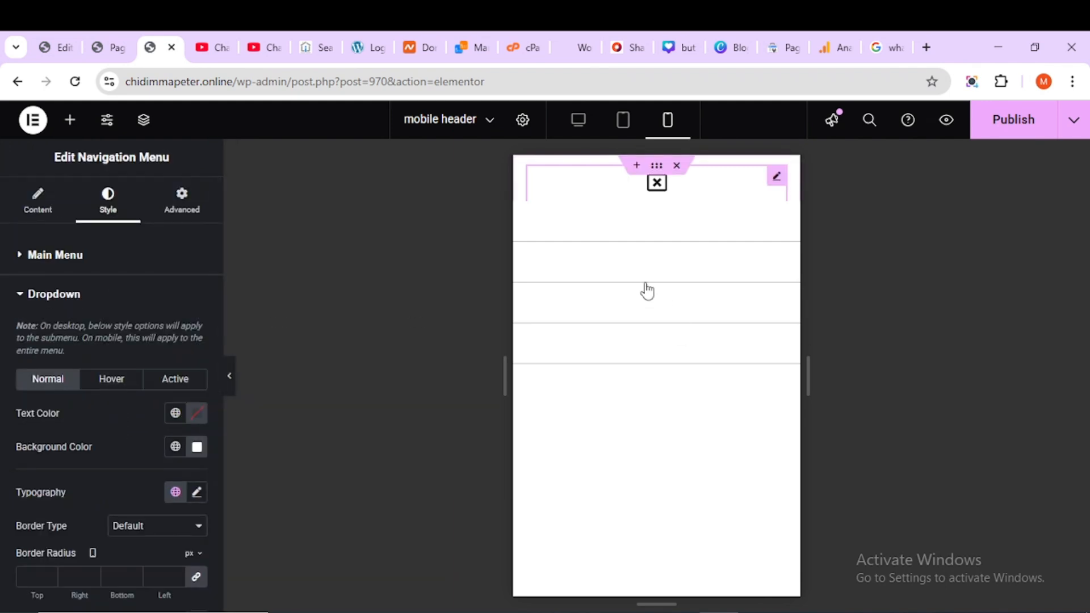
{"action": "left_click", "coordinate": [57, 219]}
{"action": "left_click", "coordinate": [21, 452]}
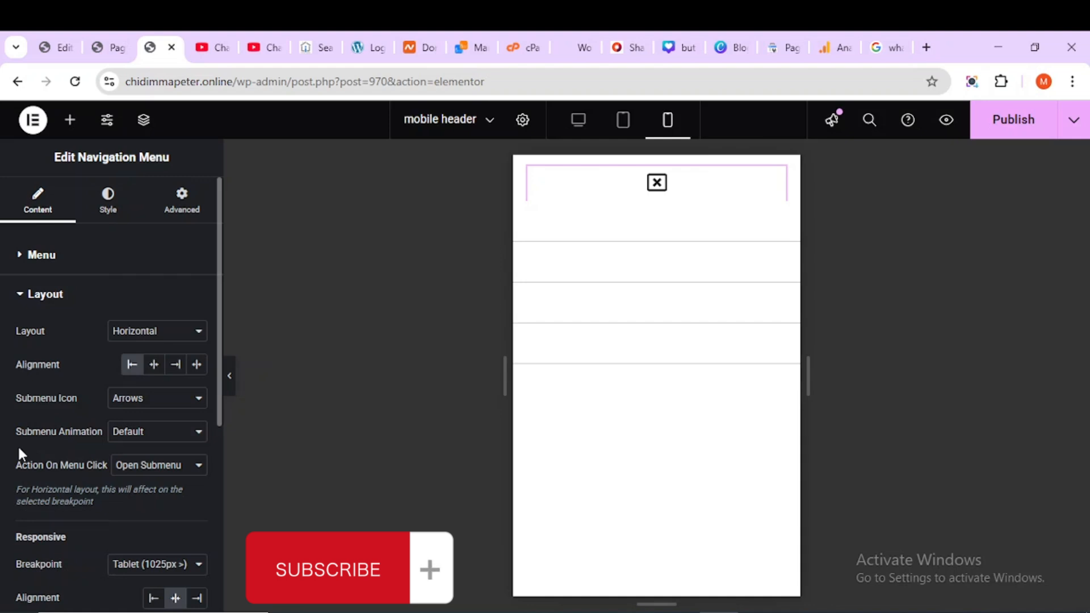
{"action": "scroll", "coordinate": [38, 446], "scroll_direction": "down", "scroll_amount": 1}
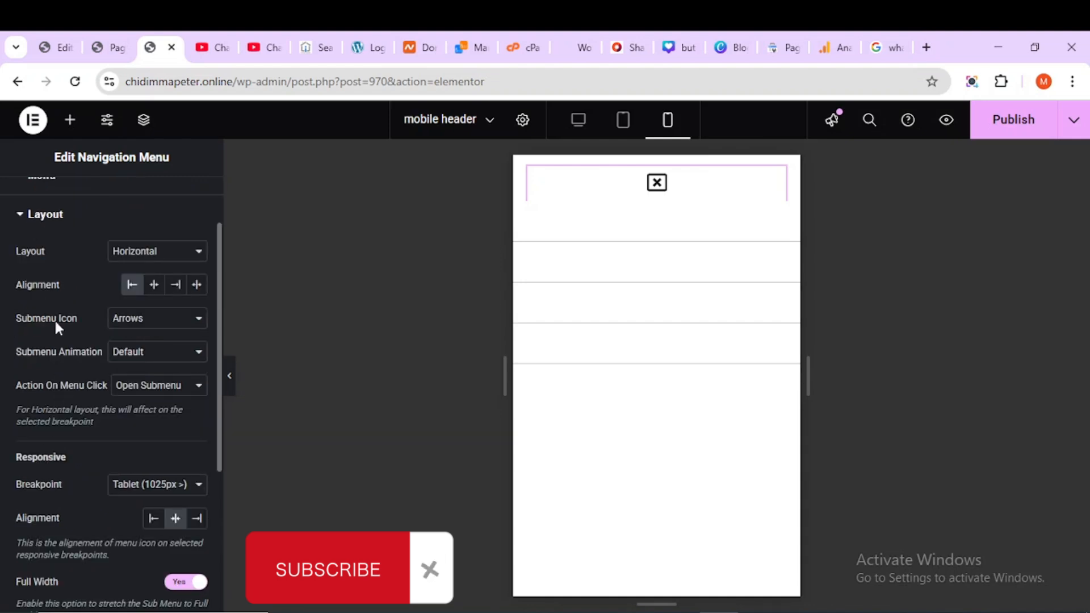
{"action": "left_click", "coordinate": [179, 495]}
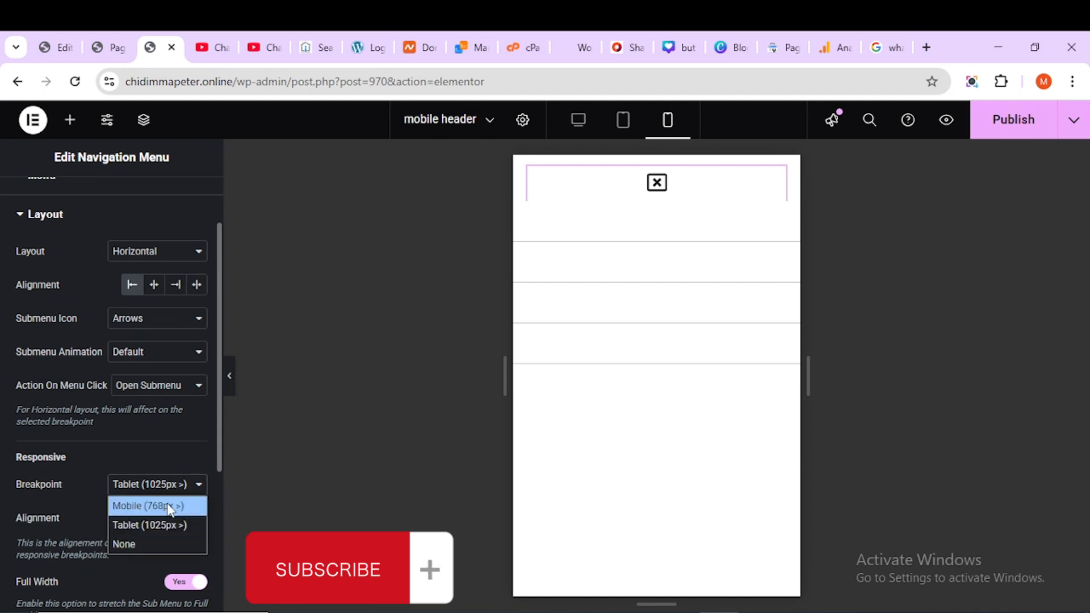
{"action": "left_click", "coordinate": [166, 504]}
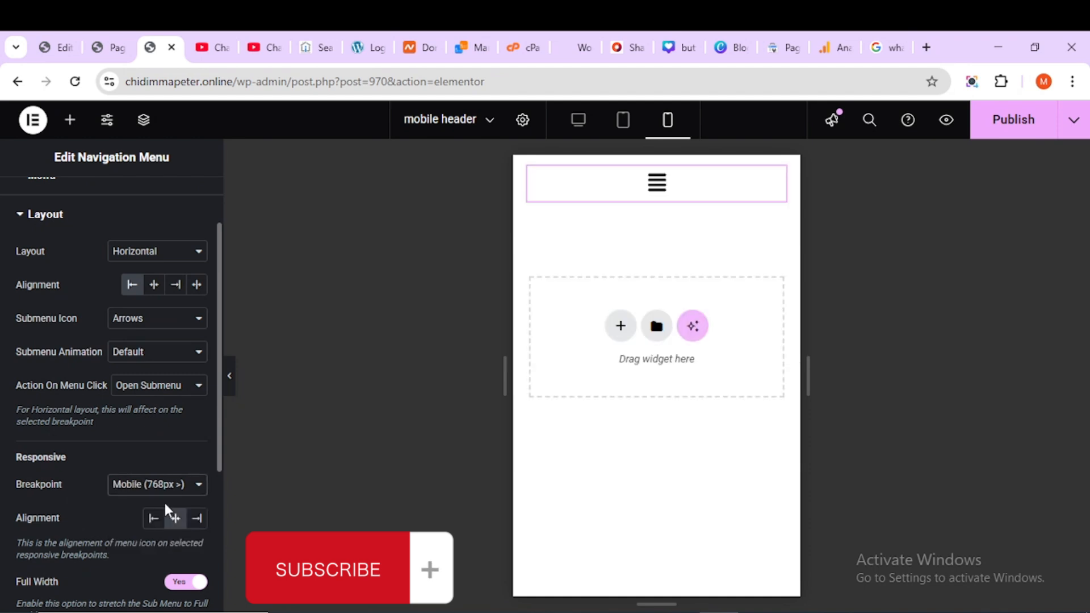
{"action": "left_click", "coordinate": [172, 517]}
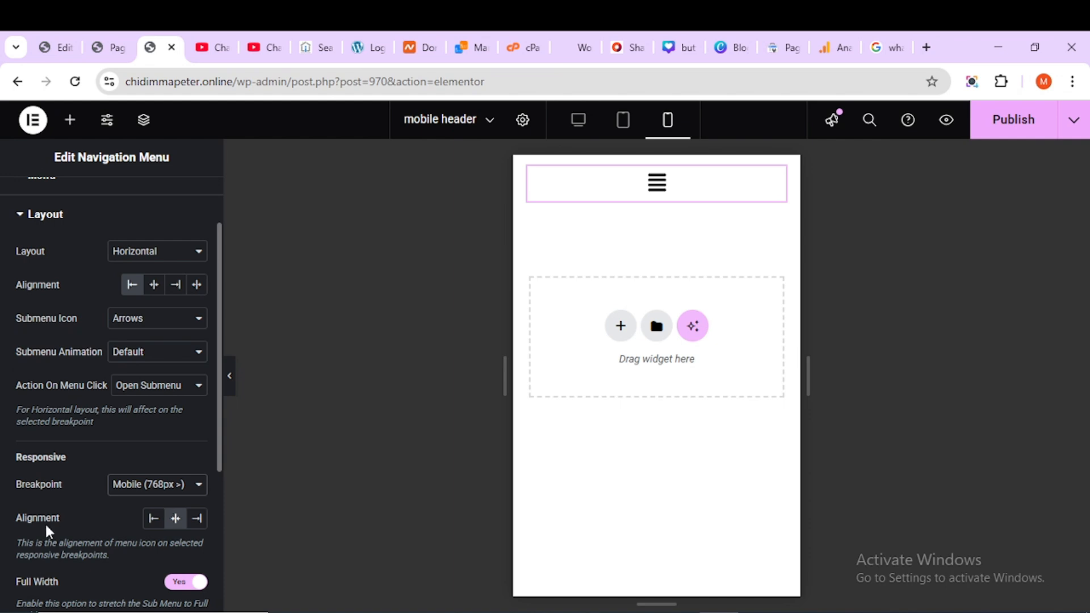
{"action": "left_click", "coordinate": [200, 525]}
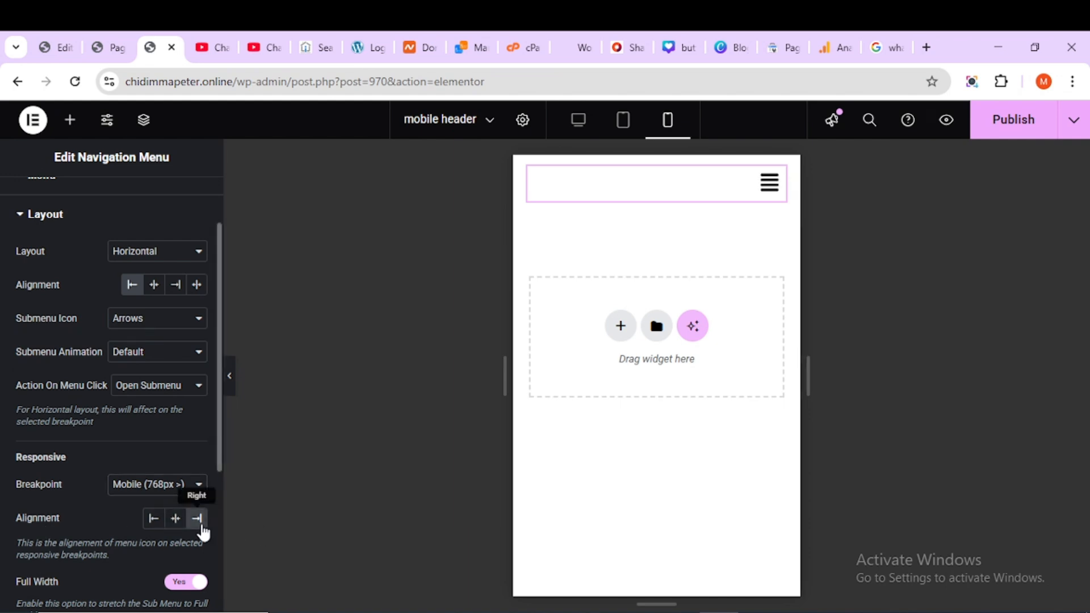
{"action": "scroll", "coordinate": [158, 483], "scroll_direction": "down", "scroll_amount": 4}
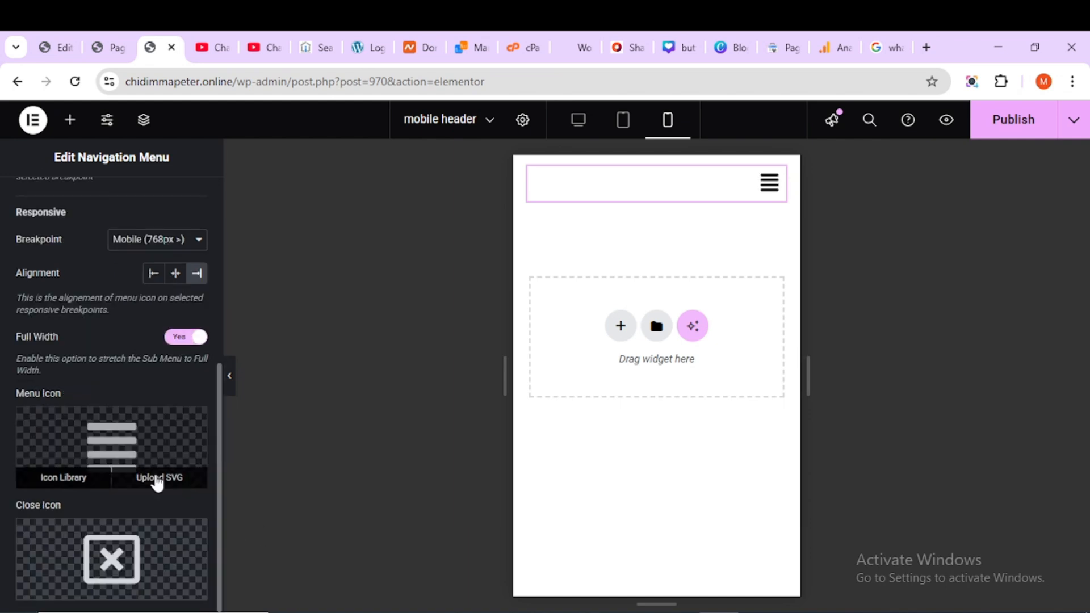
Step: Style the dropdown's normal state with White text and a Terracotta background, and expand the menu in the preview
{"action": "scroll", "coordinate": [156, 480], "scroll_direction": "up", "scroll_amount": 5}
{"action": "left_click", "coordinate": [113, 217]}
{"action": "scroll", "coordinate": [117, 454], "scroll_direction": "down", "scroll_amount": 5}
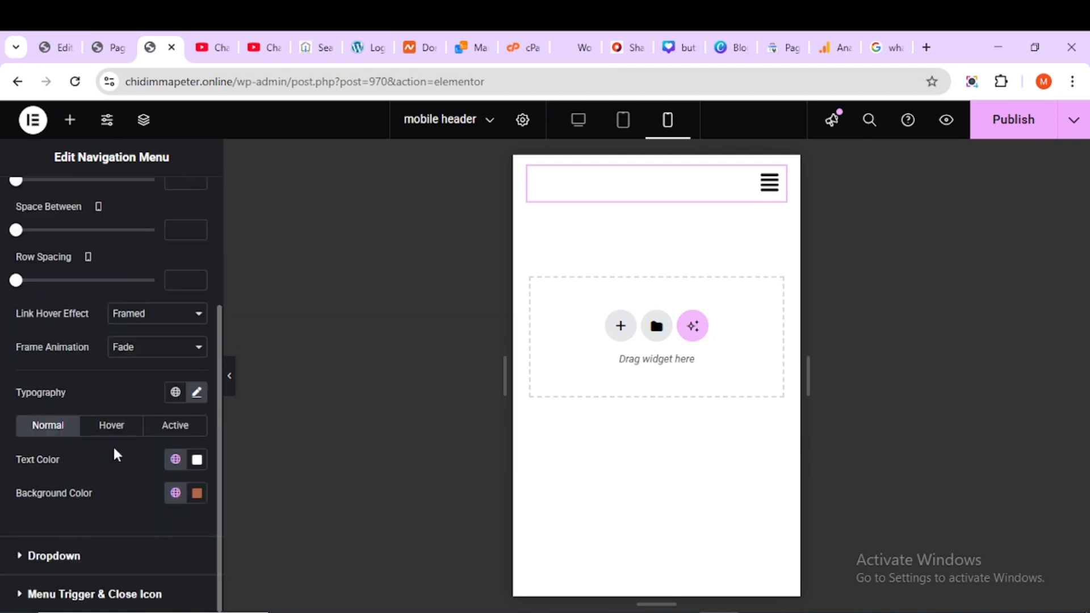
{"action": "left_click", "coordinate": [99, 571]}
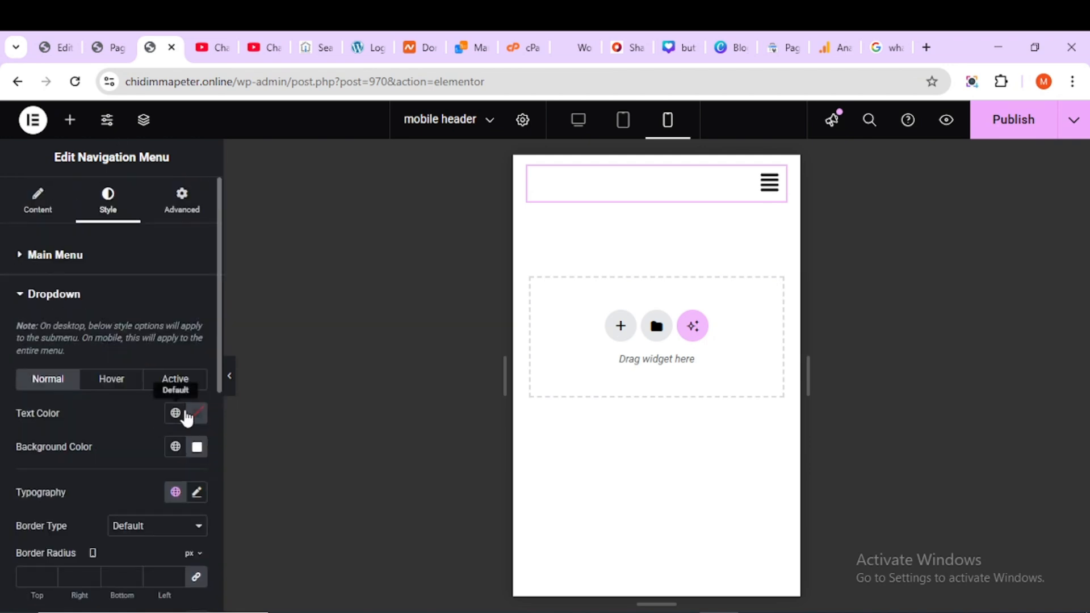
{"action": "left_click", "coordinate": [178, 413]}
{"action": "left_click", "coordinate": [152, 263]}
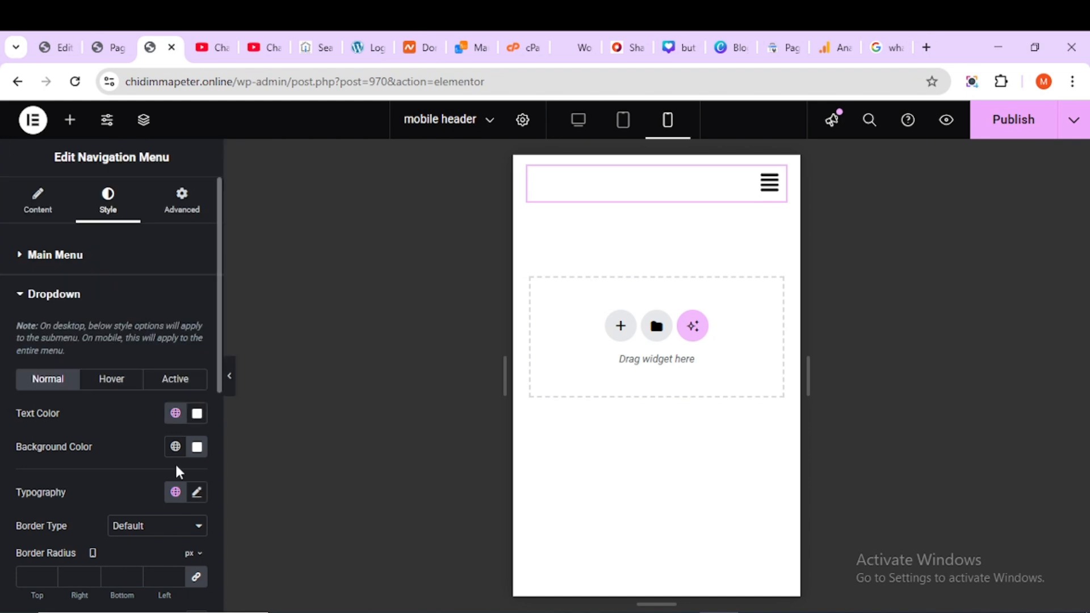
{"action": "left_click", "coordinate": [173, 447]}
{"action": "left_click", "coordinate": [120, 356]}
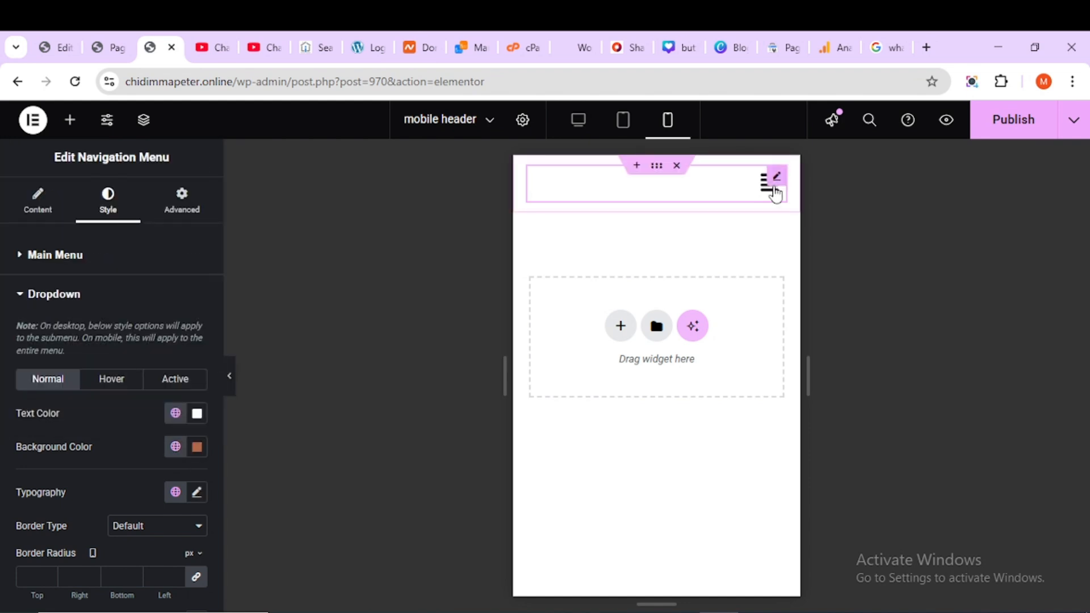
{"action": "left_click", "coordinate": [769, 193]}
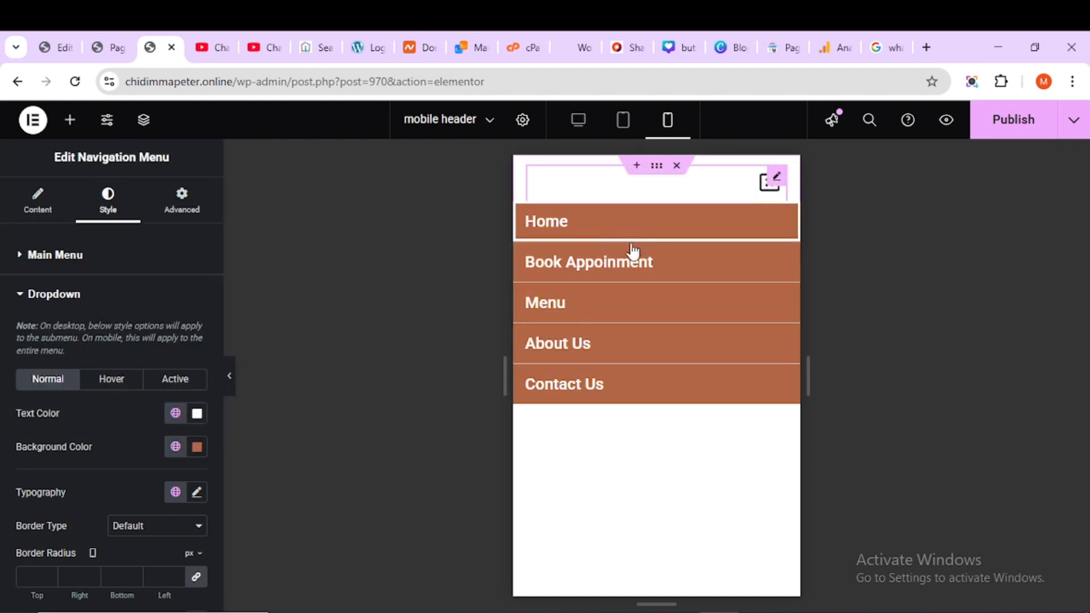
Step: Set the dropdown's hover text color and set its hover background color to Muted Orange
{"action": "left_click", "coordinate": [112, 384]}
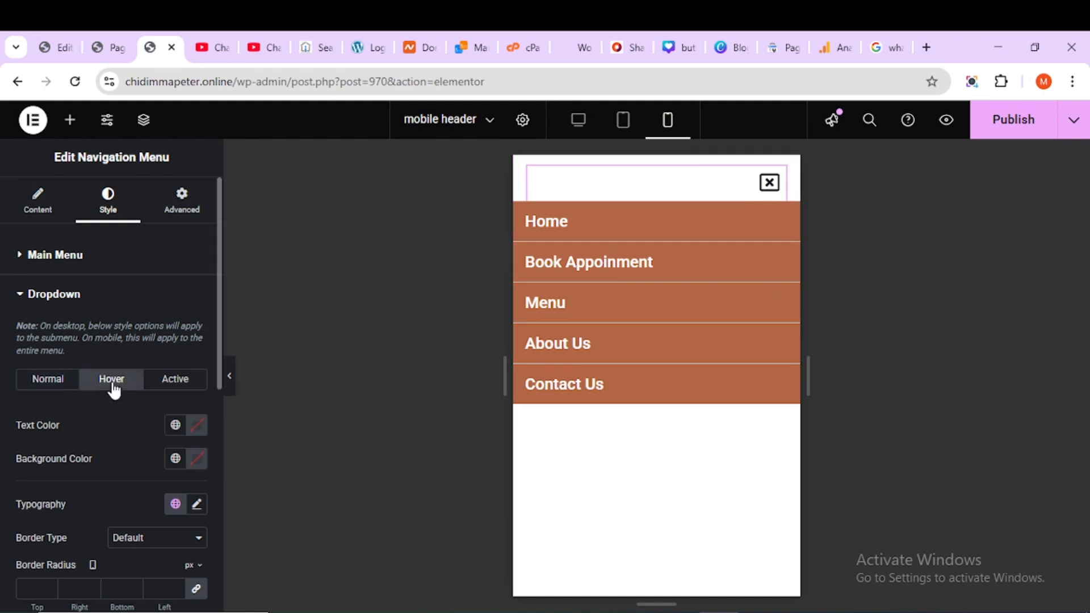
{"action": "left_click", "coordinate": [176, 425]}
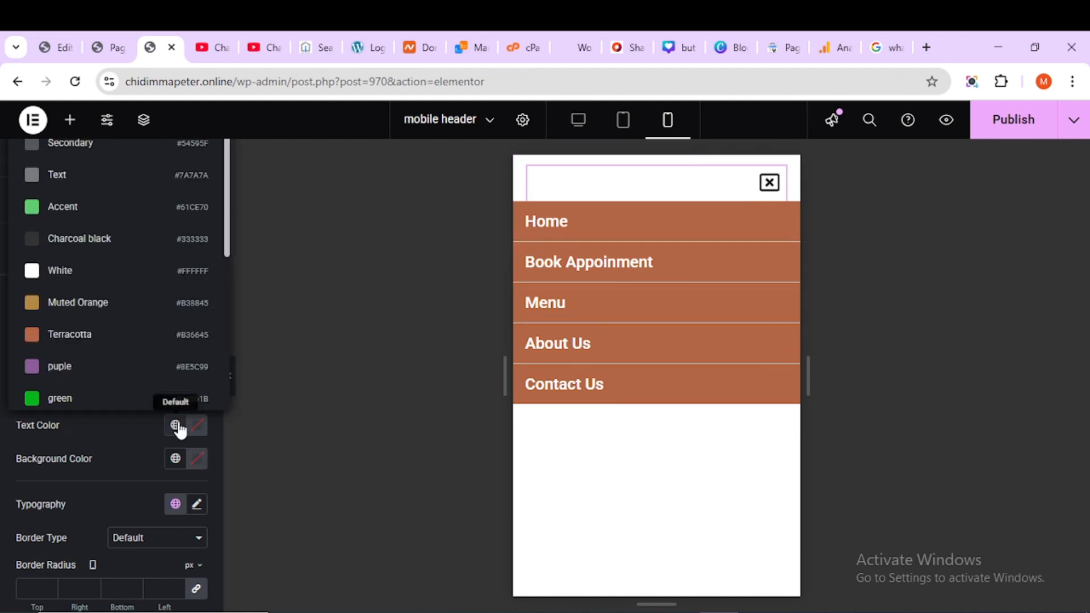
{"action": "left_click", "coordinate": [175, 461]}
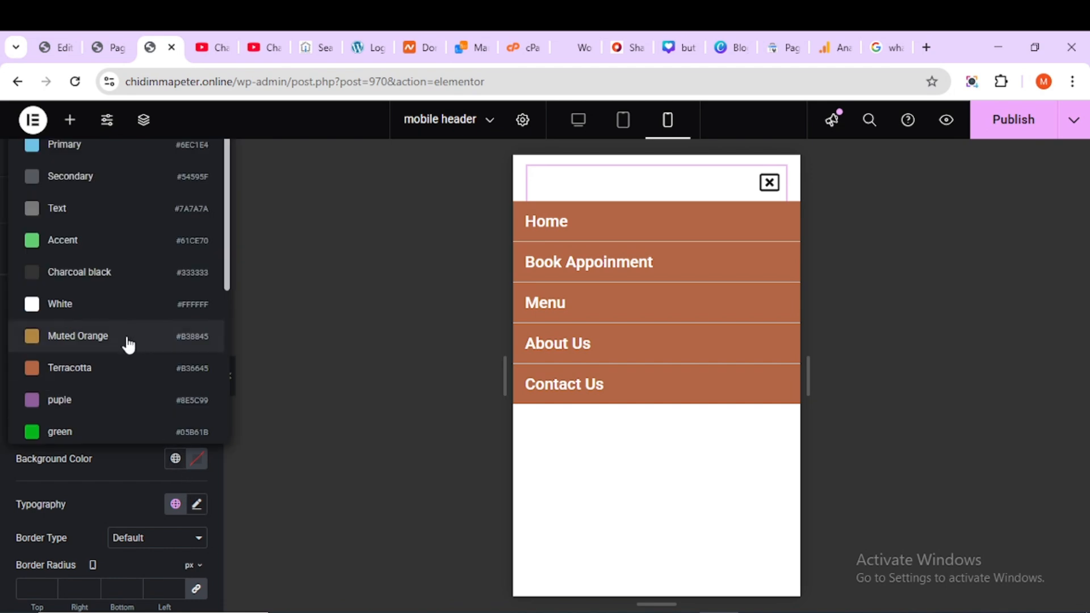
{"action": "left_click", "coordinate": [126, 343]}
Step: Set the dropdown's active text color to White and its active background color to Terracotta
{"action": "left_click", "coordinate": [195, 378]}
{"action": "left_click", "coordinate": [177, 425]}
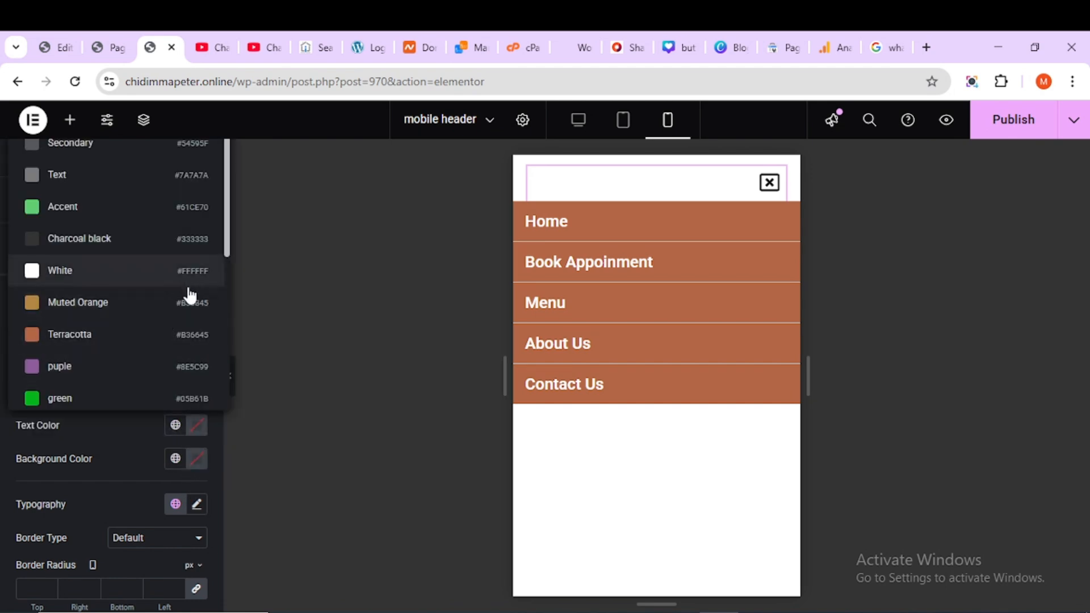
{"action": "left_click", "coordinate": [188, 281]}
{"action": "left_click", "coordinate": [176, 459]}
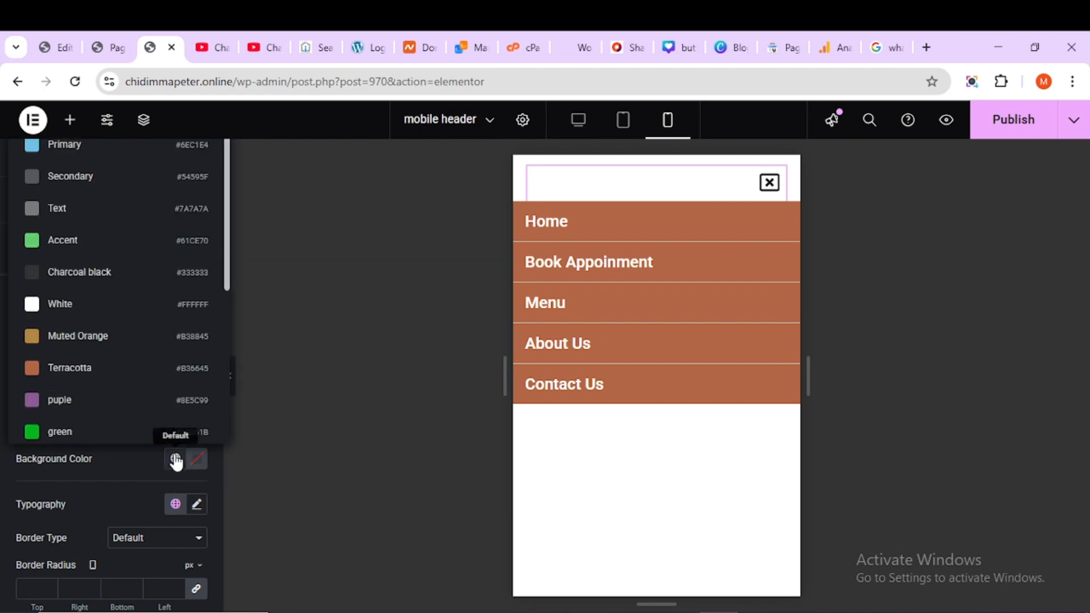
{"action": "left_click", "coordinate": [182, 375]}
Step: Set the dropdown's horizontal padding to 70 for mobile
{"action": "scroll", "coordinate": [87, 510], "scroll_direction": "down", "scroll_amount": 3}
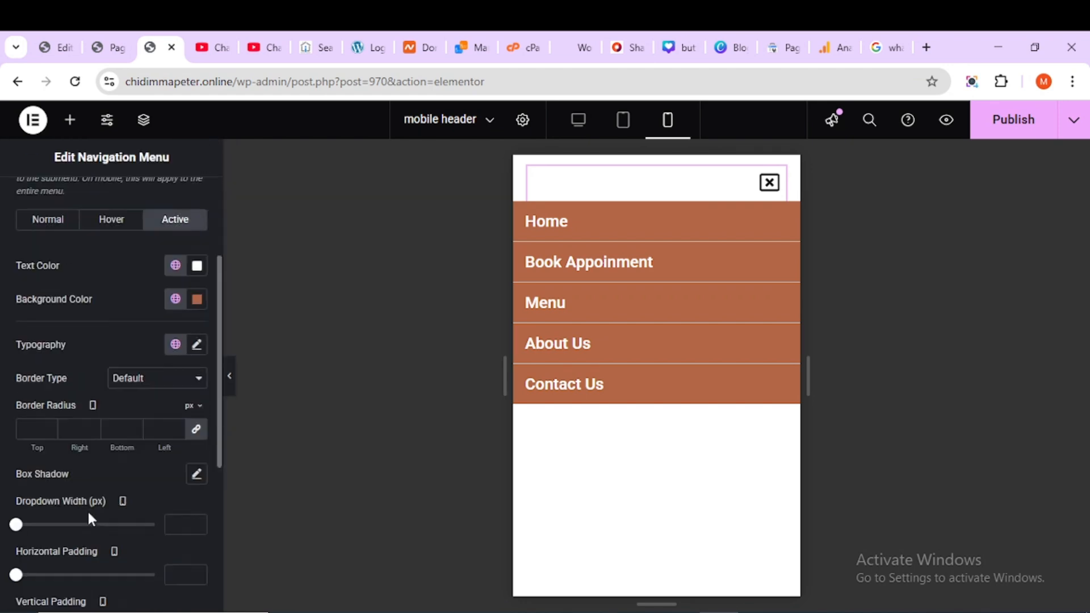
{"action": "scroll", "coordinate": [102, 457], "scroll_direction": "down", "scroll_amount": 2}
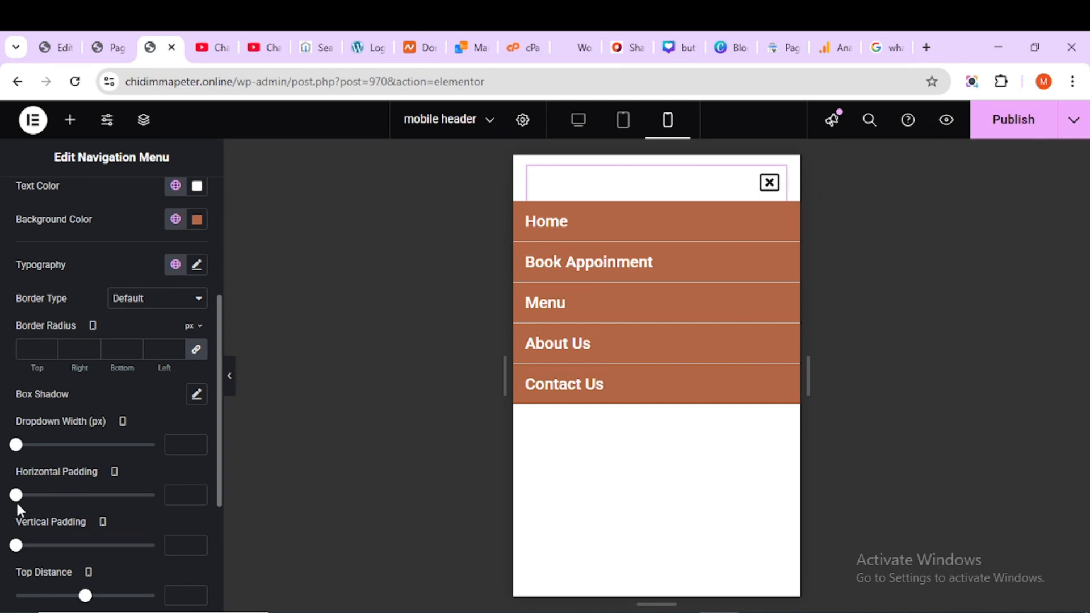
{"action": "left_click_drag", "start_coordinate": [16, 496], "coordinate": [111, 499]}
{"action": "scroll", "coordinate": [112, 500], "scroll_direction": "down", "scroll_amount": 2}
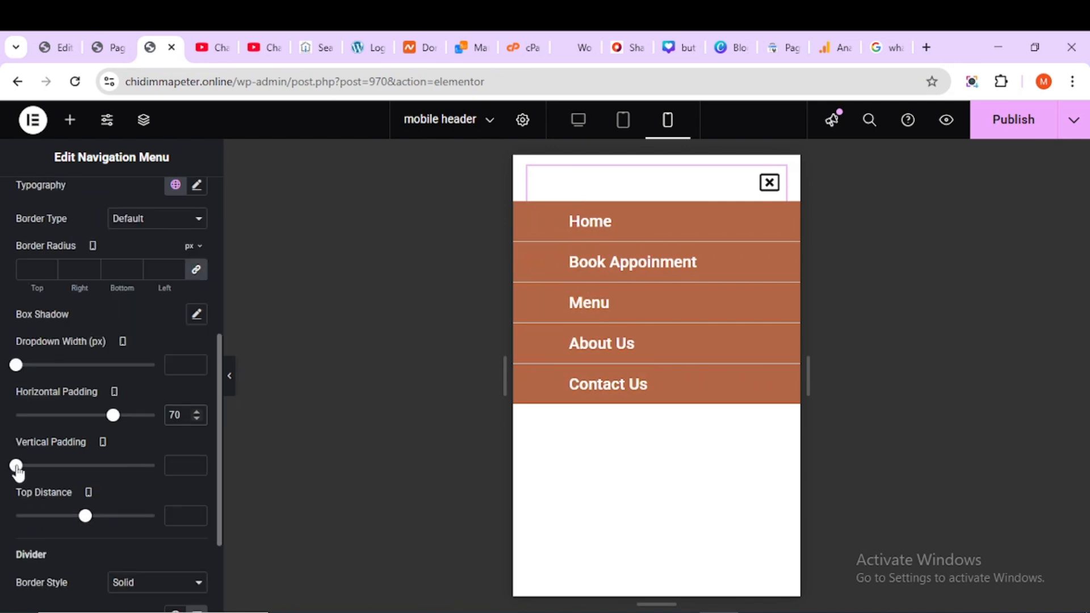
Step: Set the dropdown's vertical padding to 20 for mobile
{"action": "left_click_drag", "start_coordinate": [17, 469], "coordinate": [60, 492]}
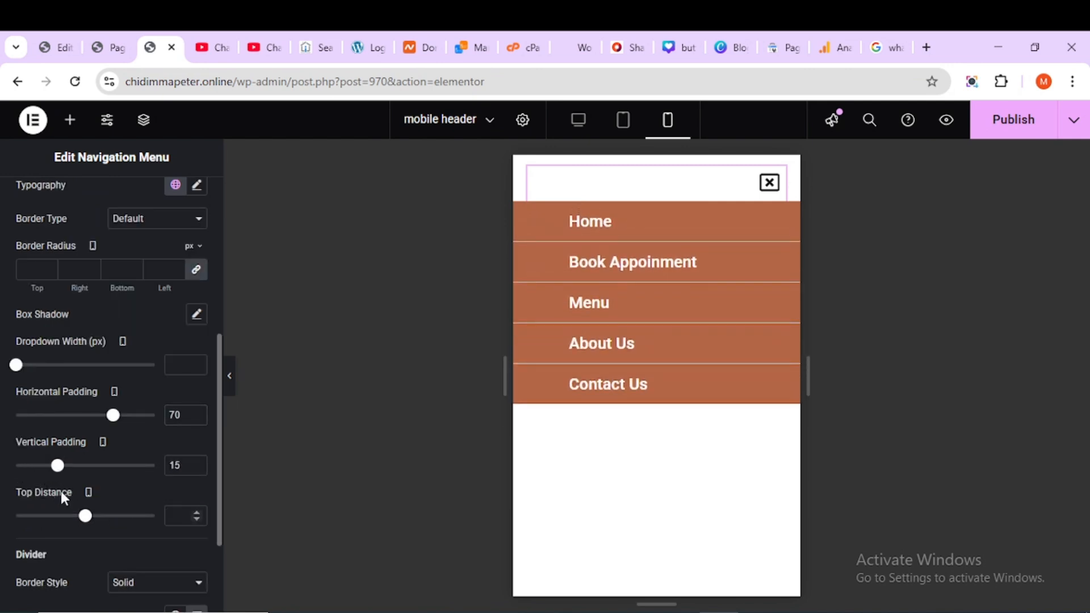
{"action": "left_click", "coordinate": [197, 462]}
{"action": "left_click", "coordinate": [197, 462]}
{"action": "left_click", "coordinate": [197, 462]}
{"action": "left_click", "coordinate": [197, 462]}
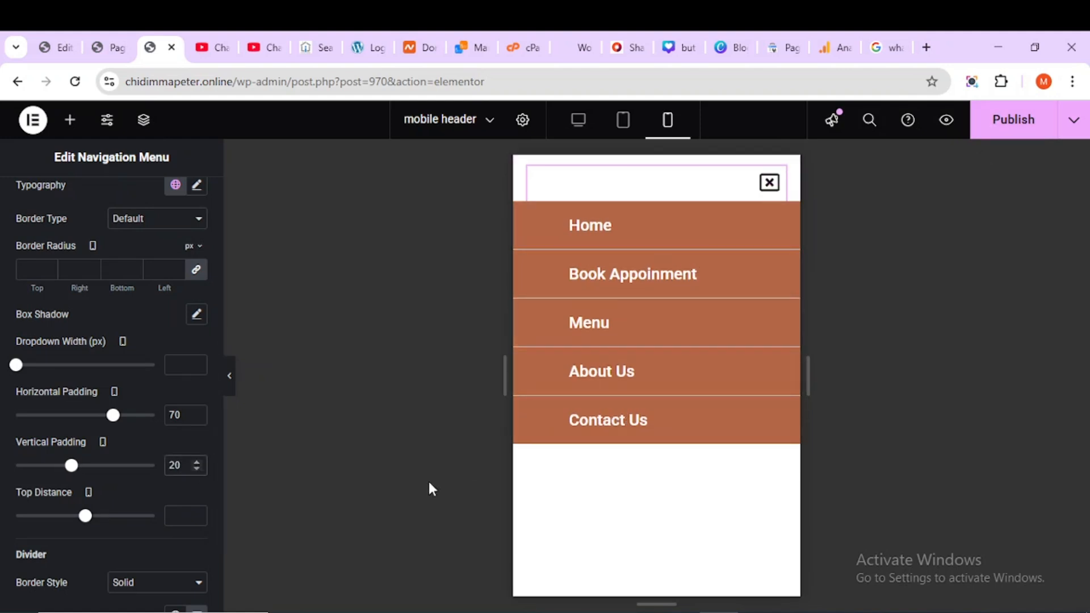
Step: Remove the divider lines between the dropdown items by setting the divider's border style to None
{"action": "scroll", "coordinate": [77, 499], "scroll_direction": "down", "scroll_amount": 3}
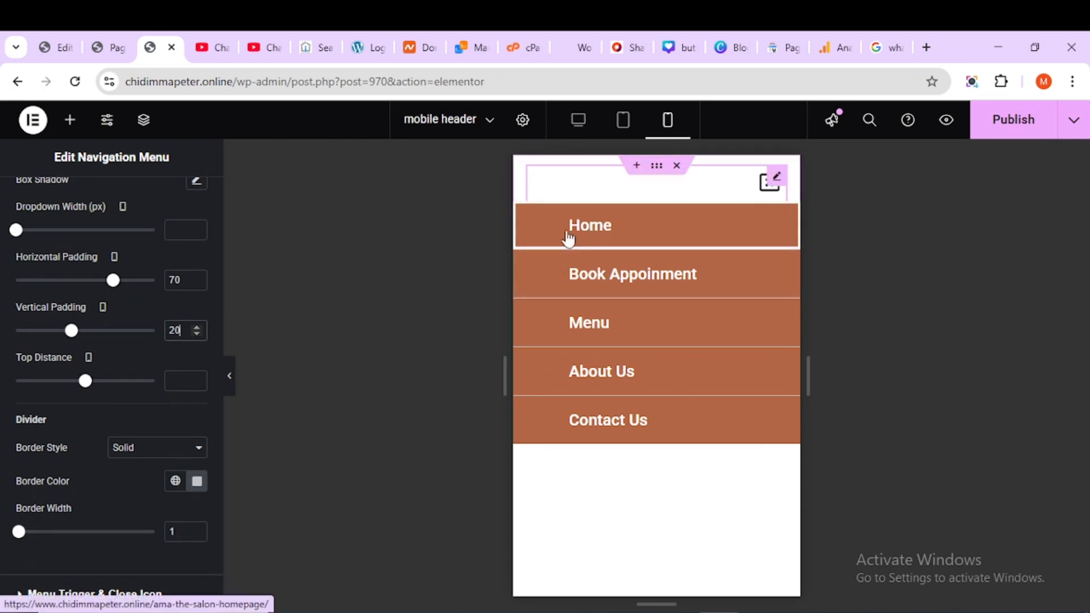
{"action": "left_click", "coordinate": [149, 448]}
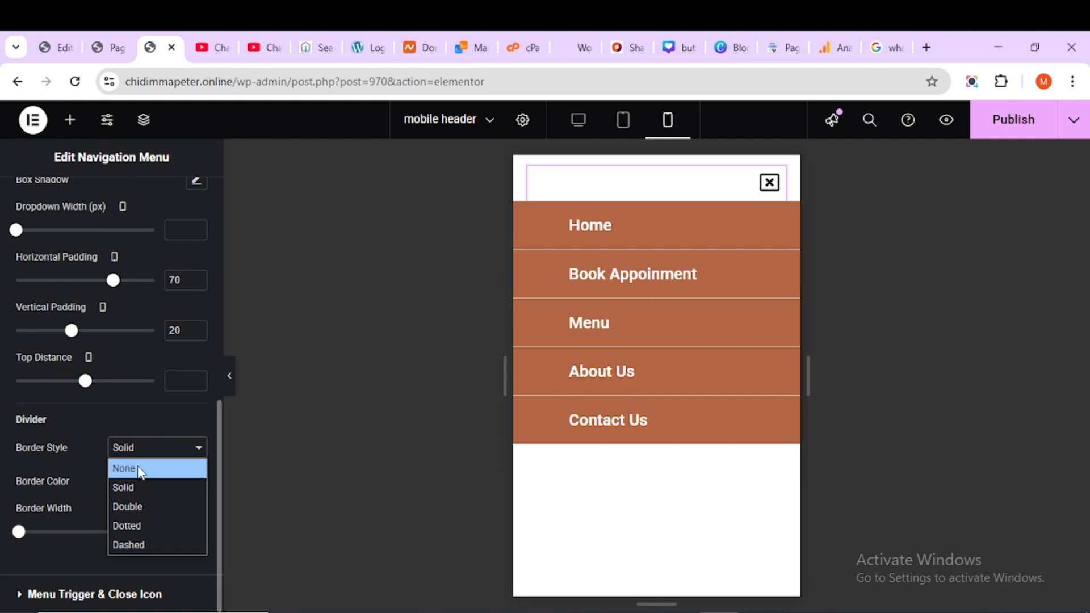
{"action": "left_click", "coordinate": [137, 465]}
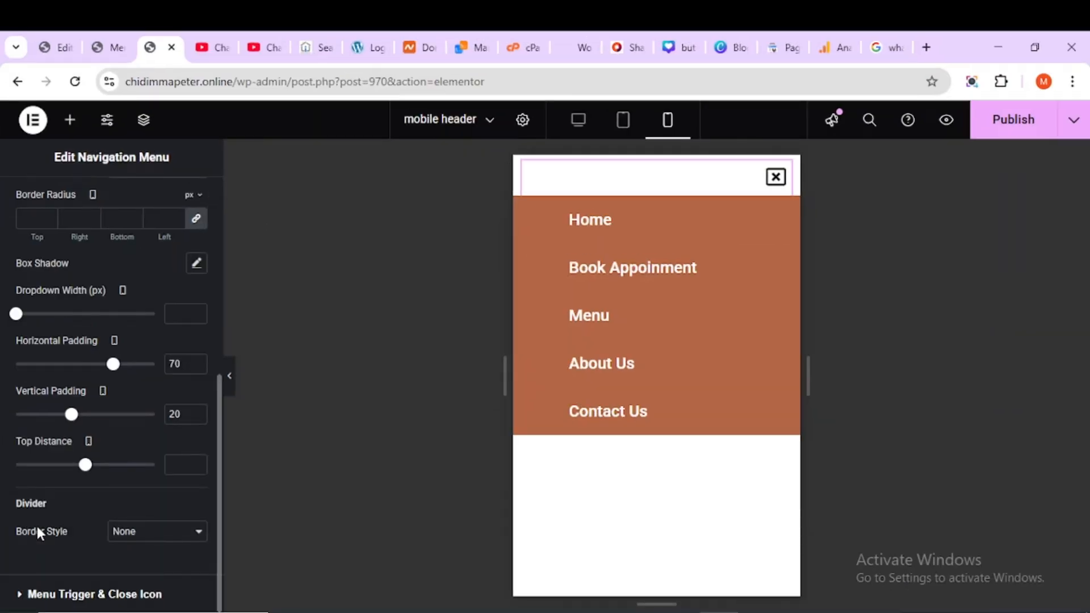
Step: Examine the menu trigger style options and the responsive layout settings holding the menu and close icons
{"action": "left_click", "coordinate": [23, 596]}
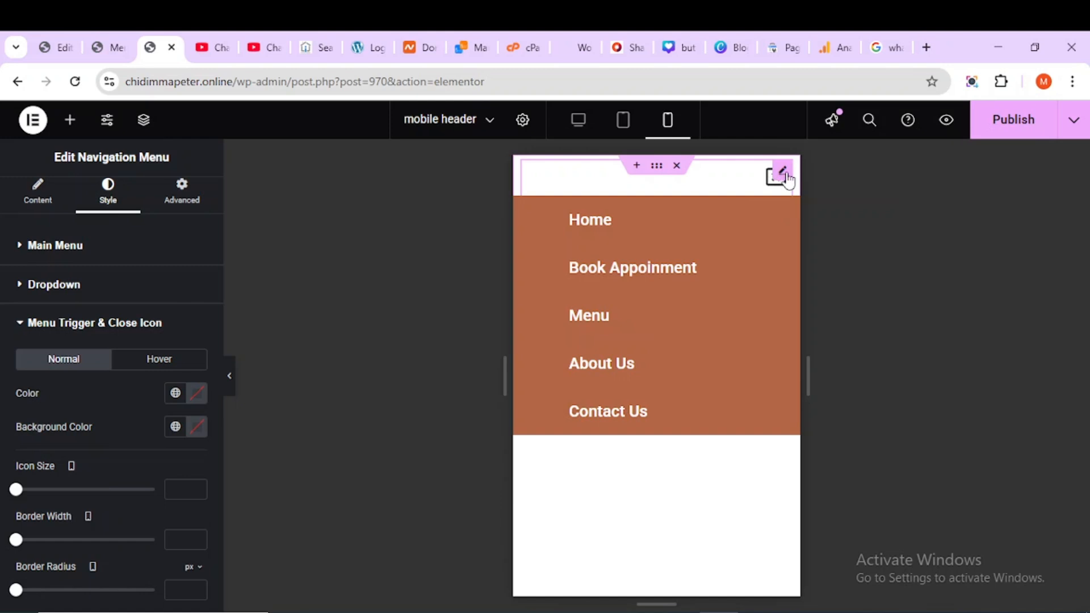
{"action": "left_click", "coordinate": [786, 178]}
{"action": "left_click", "coordinate": [34, 204]}
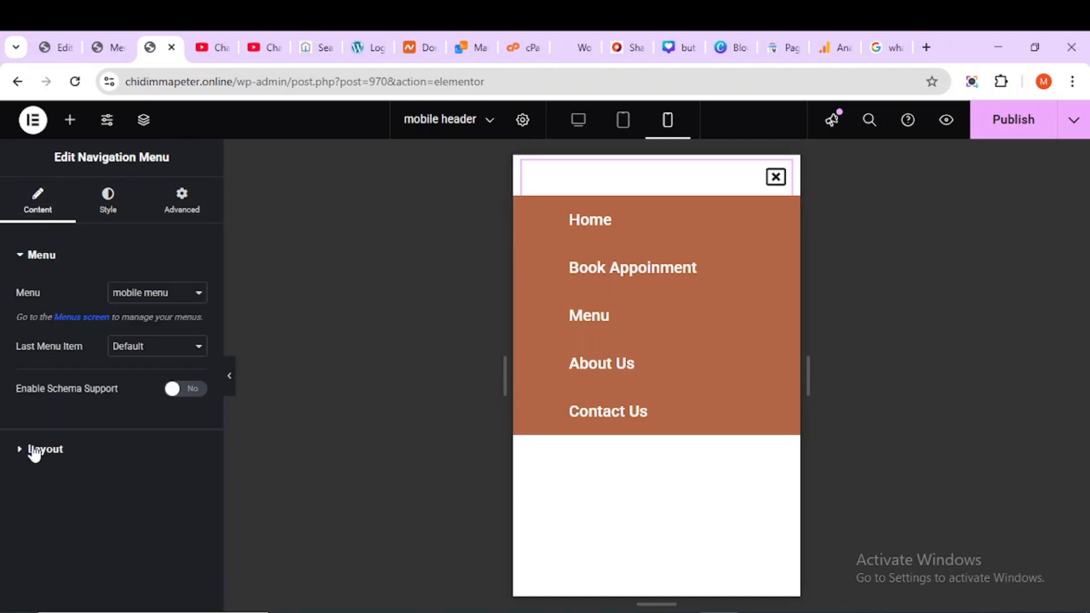
{"action": "left_click", "coordinate": [34, 451]}
{"action": "scroll", "coordinate": [63, 403], "scroll_direction": "down", "scroll_amount": 5}
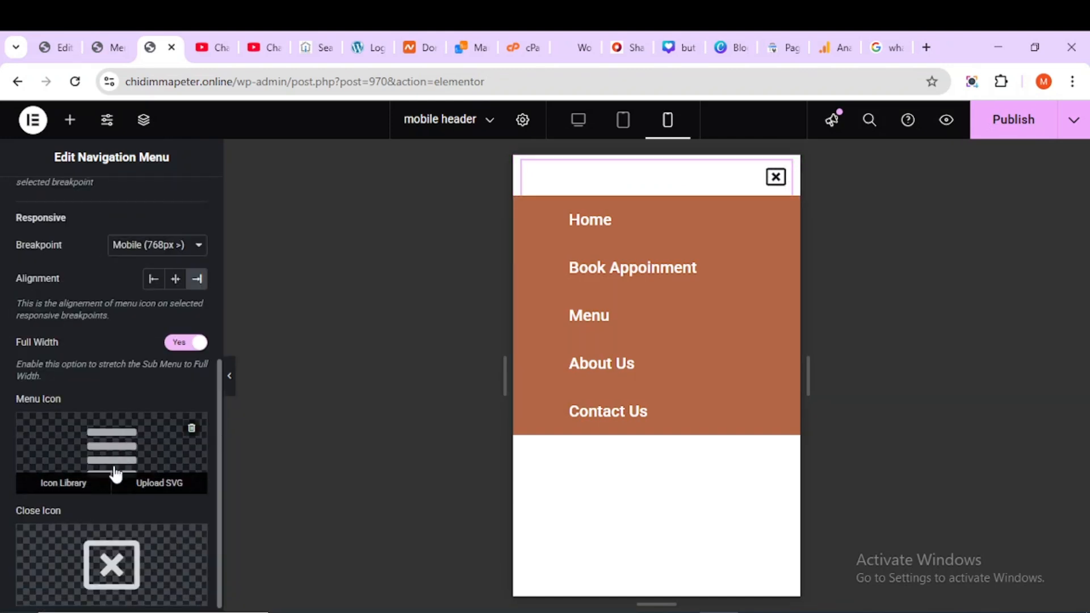
{"action": "mouse_move", "coordinate": [94, 573]}
{"action": "scroll", "coordinate": [70, 329], "scroll_direction": "up", "scroll_amount": 5}
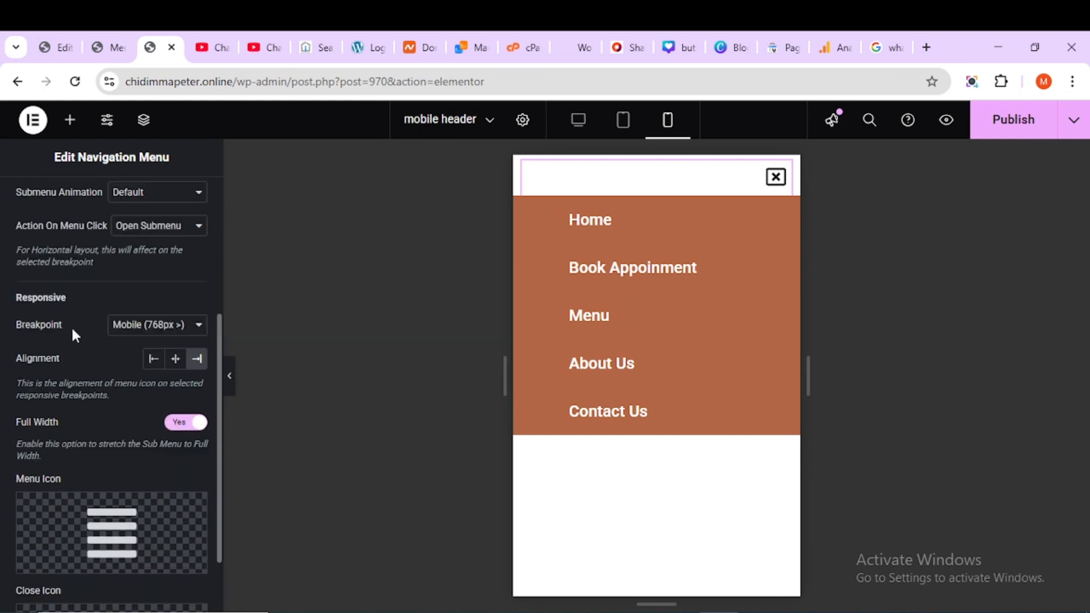
Step: Set the menu trigger and close icon size to 30 for mobile
{"action": "left_click", "coordinate": [101, 207]}
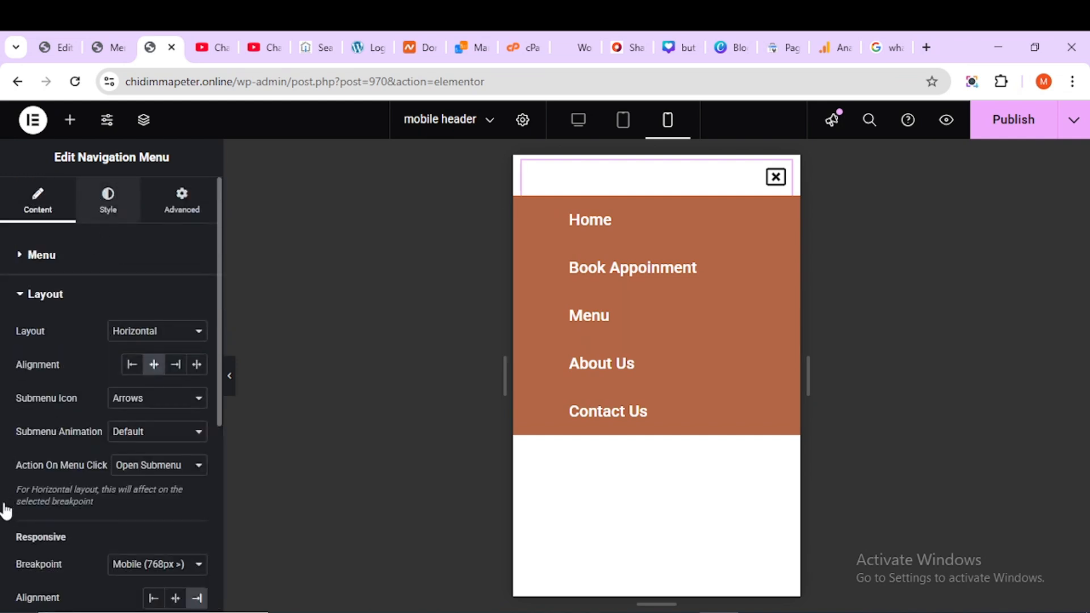
{"action": "scroll", "coordinate": [72, 500], "scroll_direction": "down", "scroll_amount": 3}
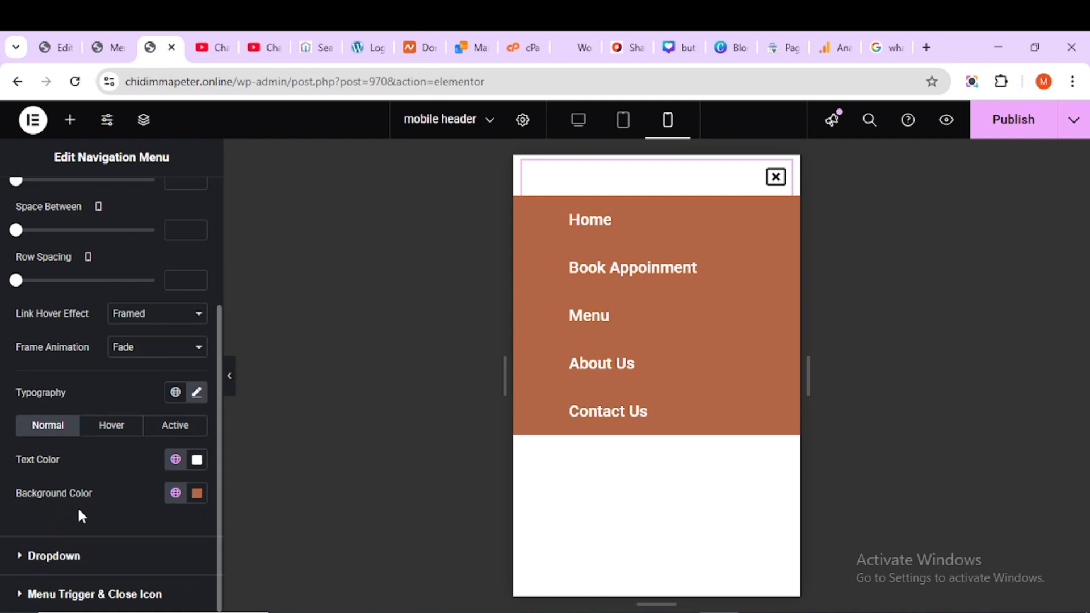
{"action": "left_click", "coordinate": [54, 594]}
{"action": "left_click_drag", "start_coordinate": [19, 503], "coordinate": [39, 505]}
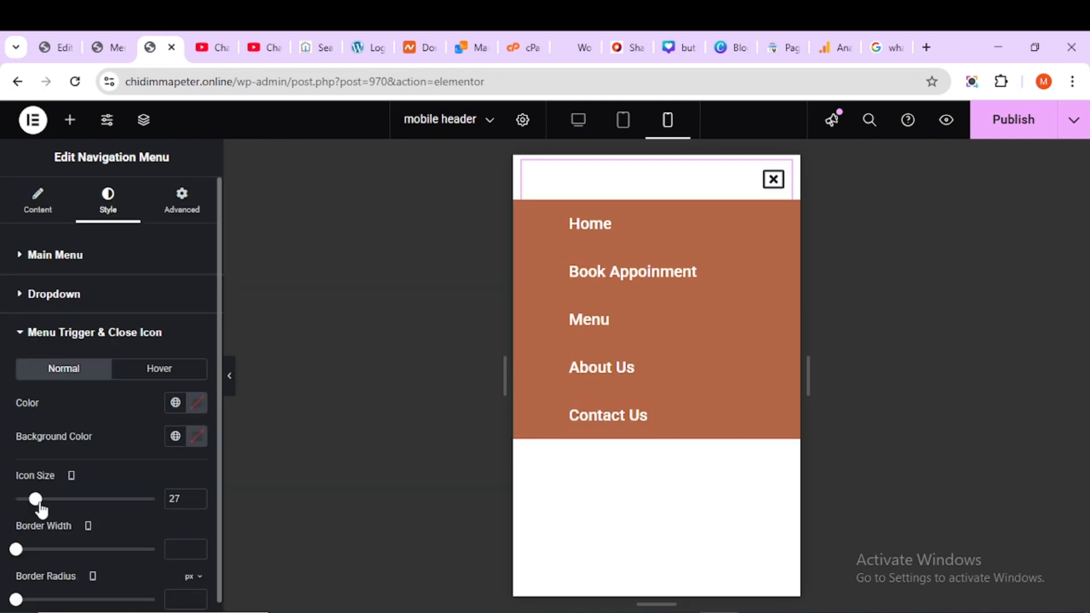
{"action": "left_click", "coordinate": [199, 494]}
{"action": "left_click", "coordinate": [199, 494]}
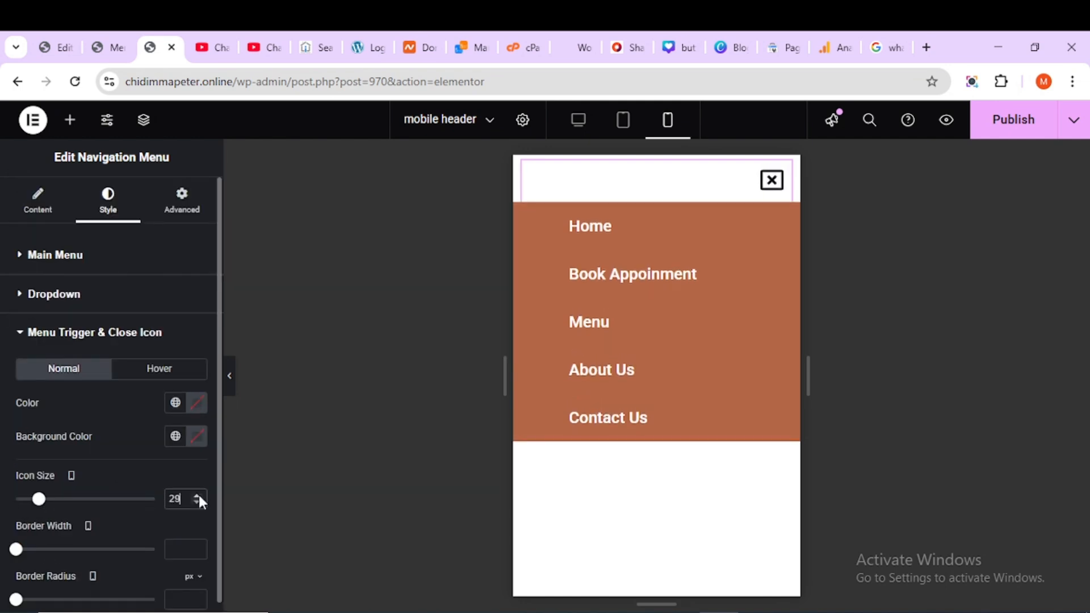
{"action": "left_click", "coordinate": [198, 494]}
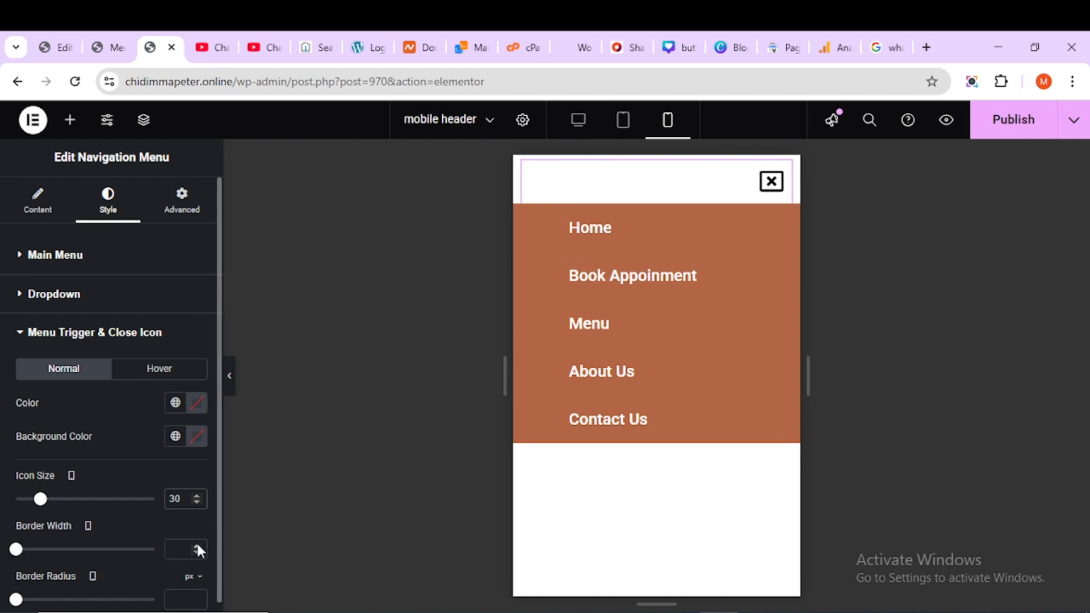
Step: Give the menu trigger and close icon a border width of 1 and a border radius of 10 px
{"action": "left_click", "coordinate": [197, 547]}
{"action": "left_click_drag", "start_coordinate": [18, 592], "coordinate": [30, 592]}
{"action": "left_click", "coordinate": [197, 587]}
Step: Color the menu trigger and close icon White on a Terracotta background, and collapse and re-expand the menu in the preview
{"action": "left_click", "coordinate": [176, 392]}
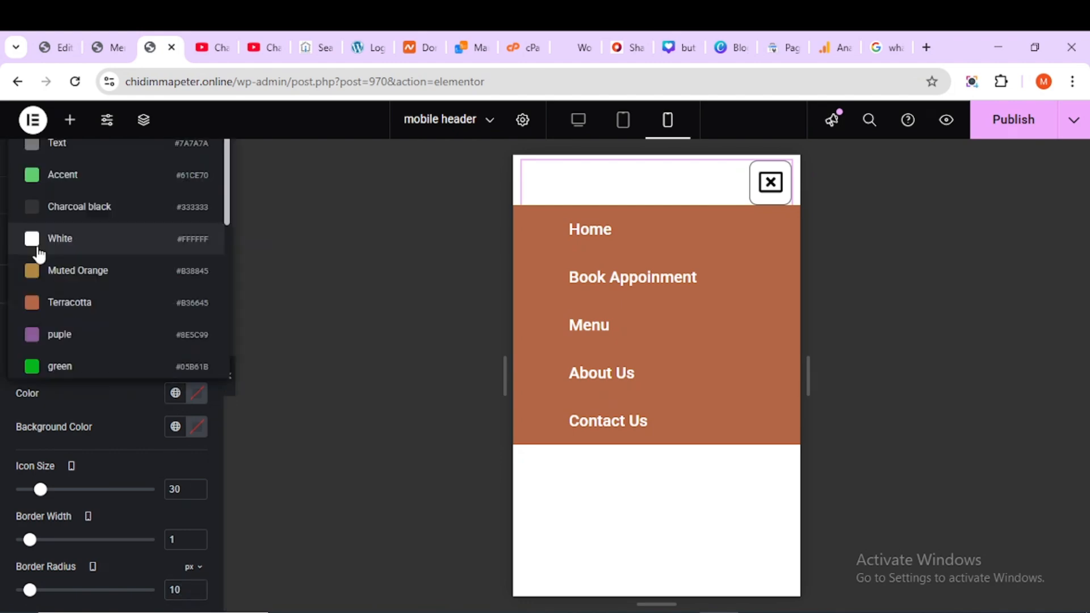
{"action": "left_click", "coordinate": [34, 239]}
{"action": "left_click", "coordinate": [176, 427]}
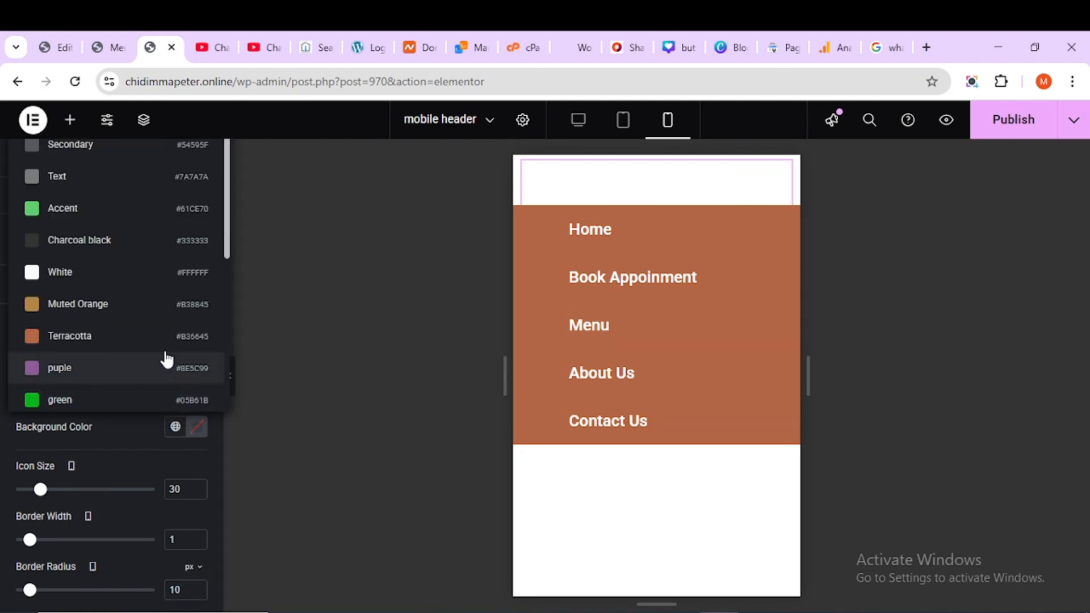
{"action": "left_click", "coordinate": [158, 335]}
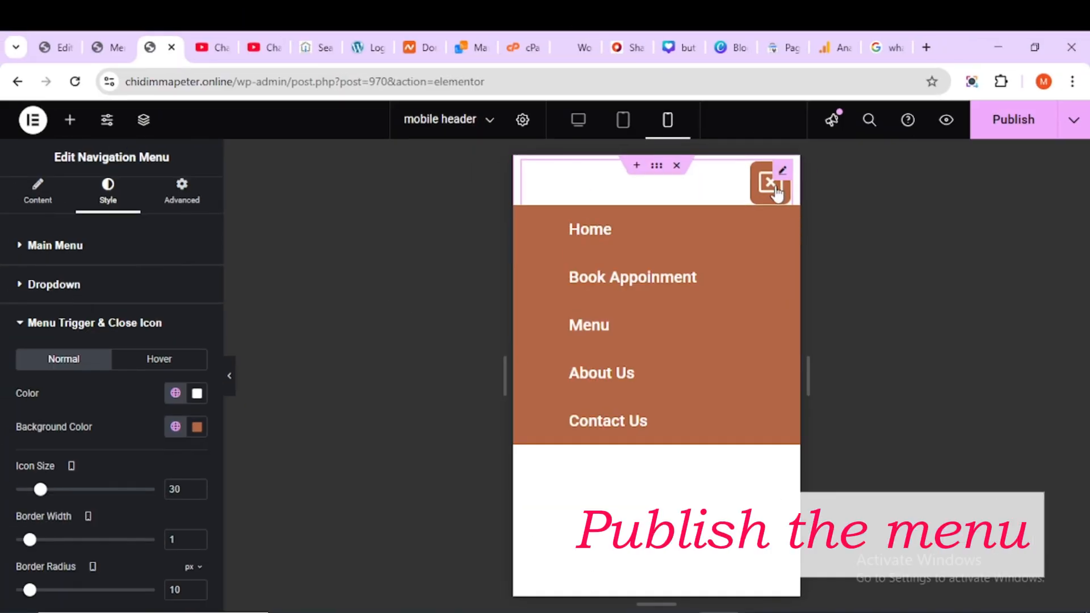
{"action": "left_click", "coordinate": [777, 192]}
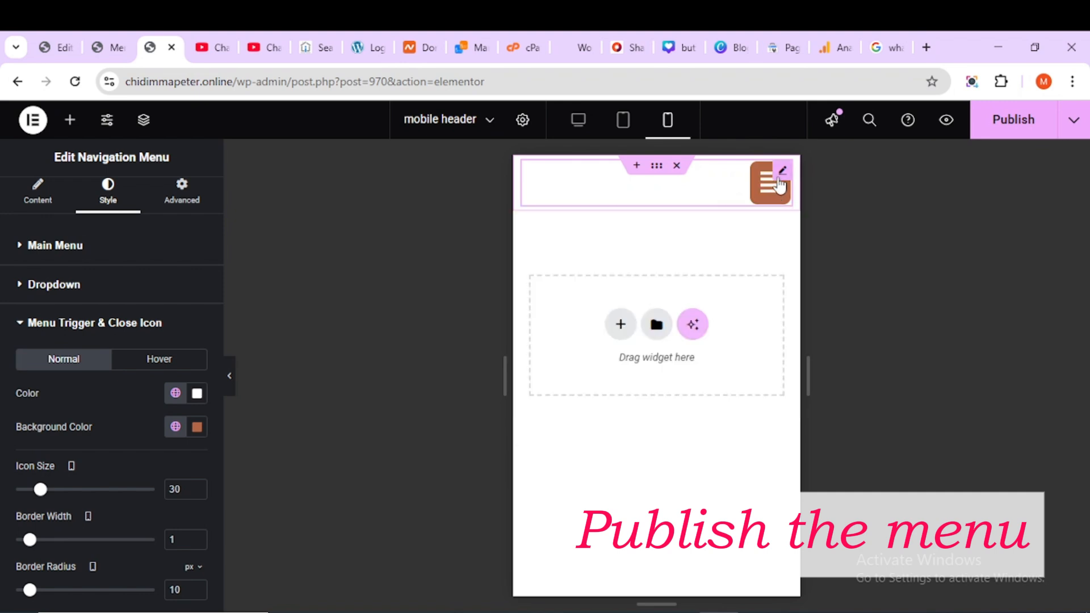
{"action": "left_click", "coordinate": [769, 184]}
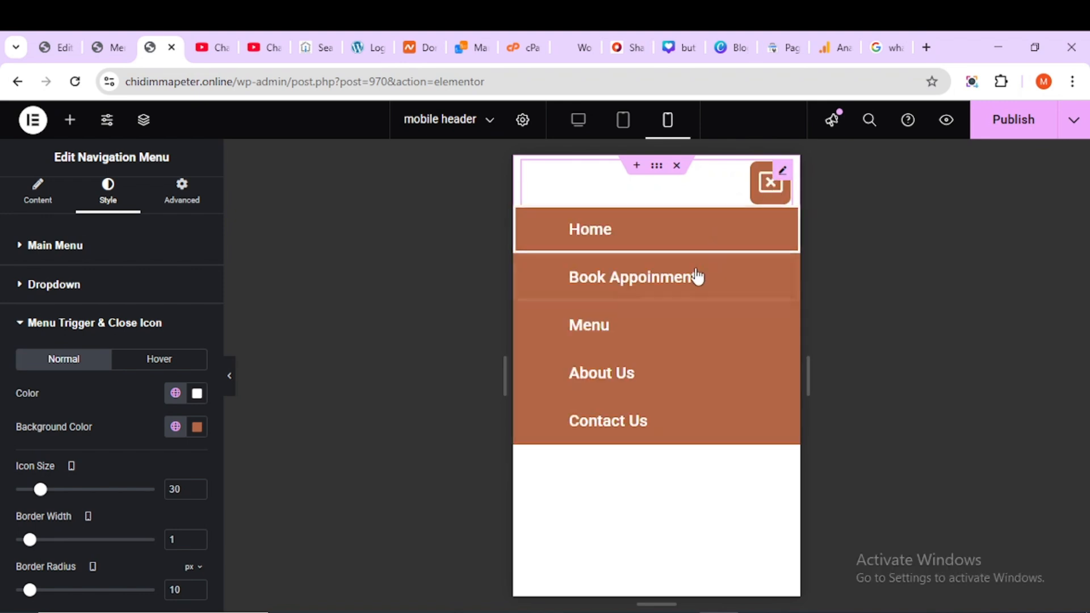